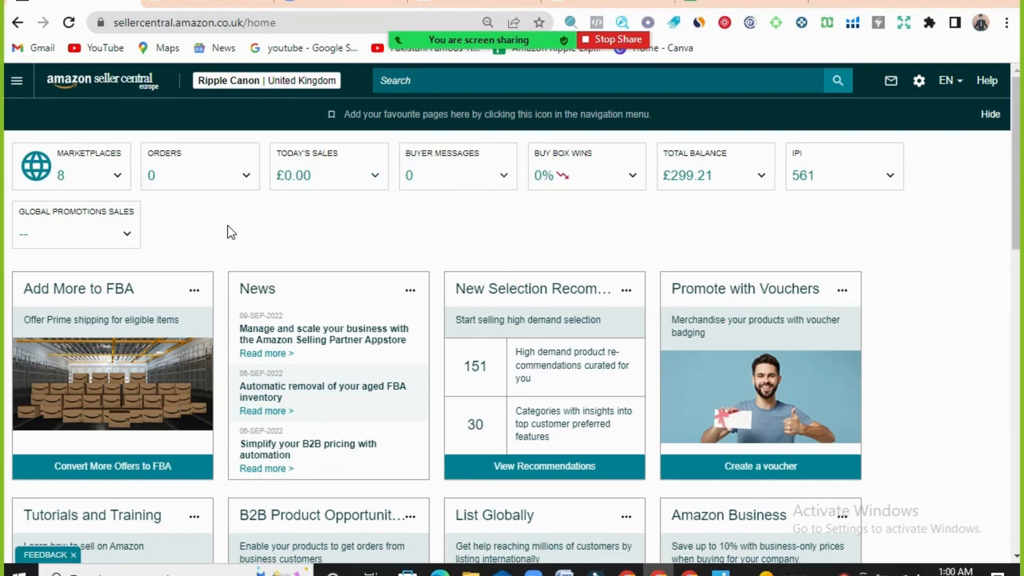
- Open the Manage FBA Inventory page and look over the product list
left_click(22, 84)
mouse_move(23, 142)
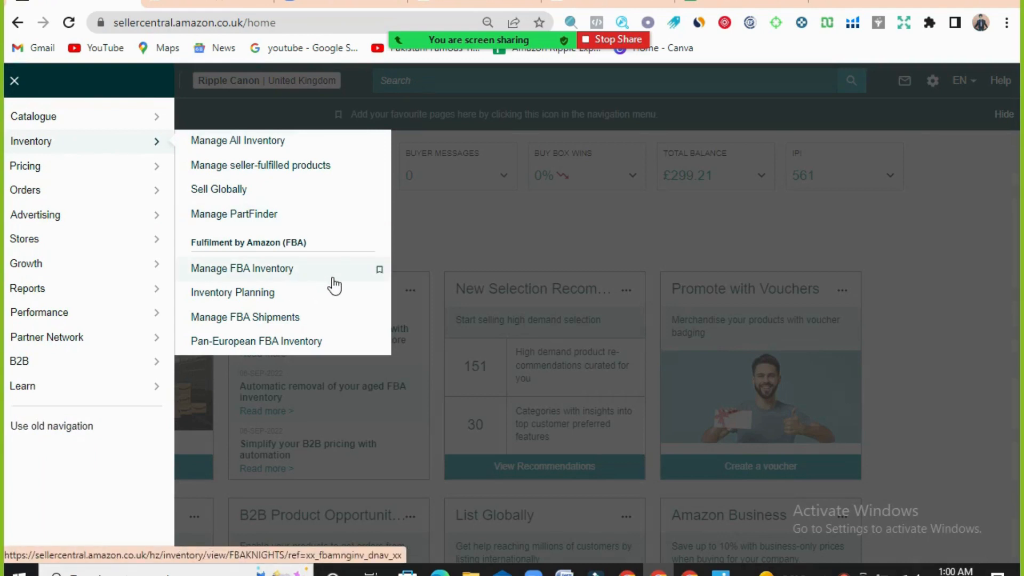
left_click(316, 277)
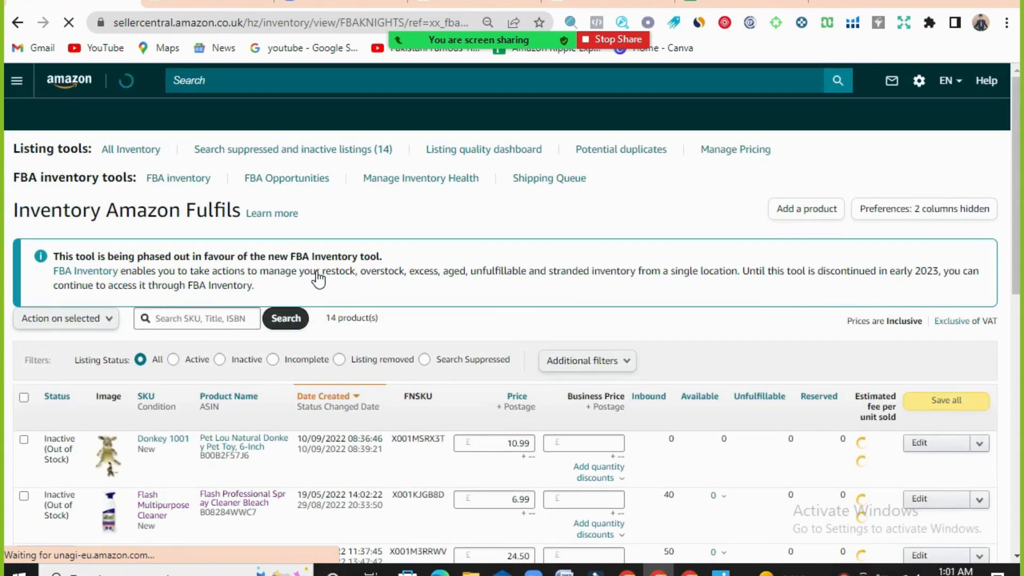
scroll(316, 278, "down", 5)
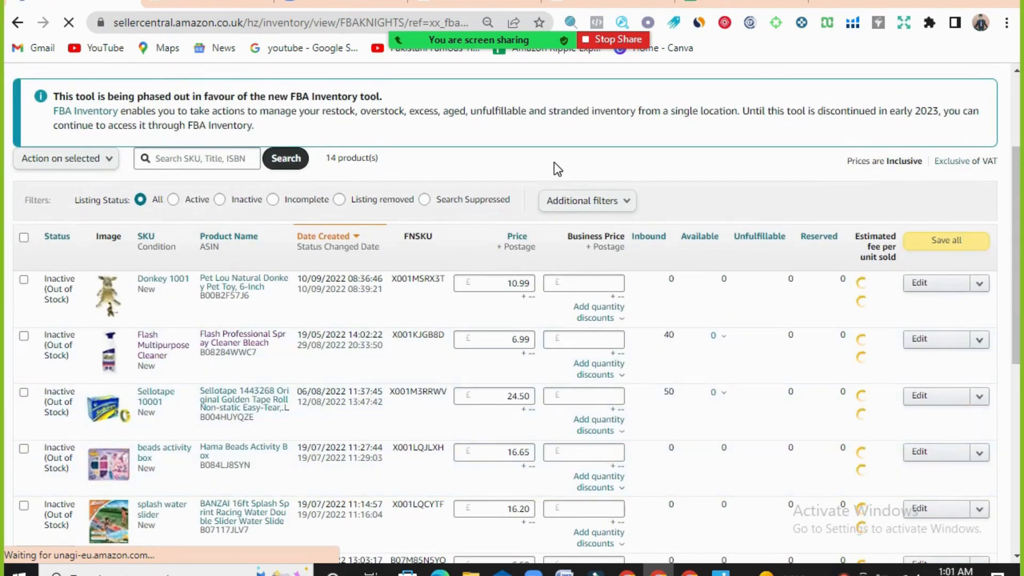
scroll(554, 162, "up", 3)
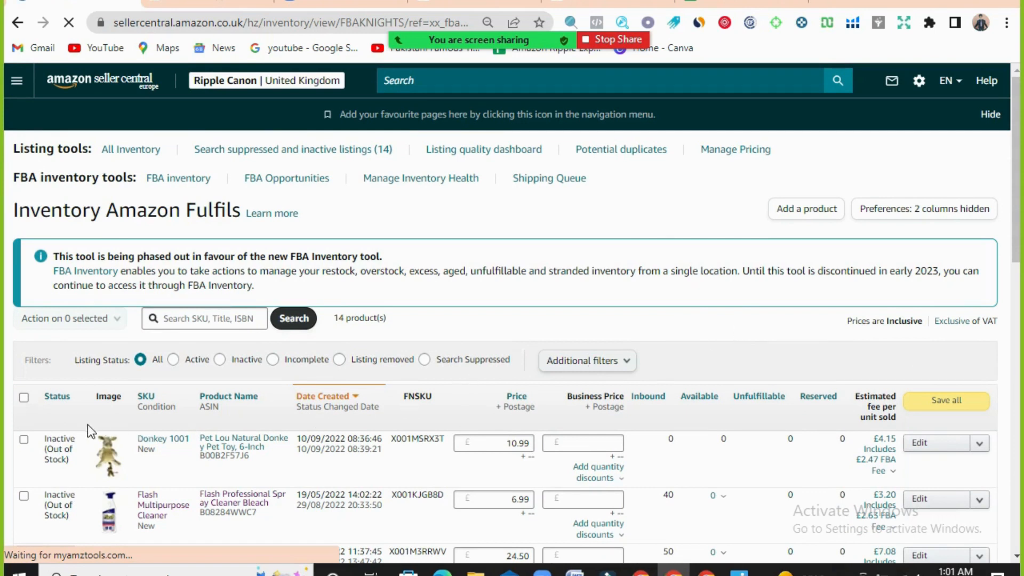
- Start a Send/Replenish inventory shipment for the Pet Lou Natural Donkey Pet Toy, SKU Donkey 1001
left_click(24, 440)
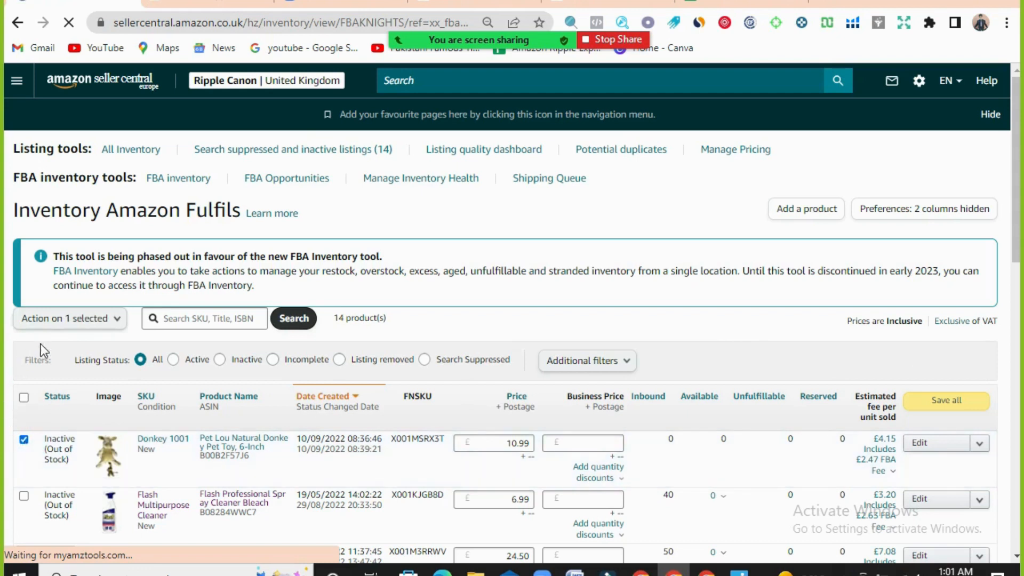
left_click(93, 322)
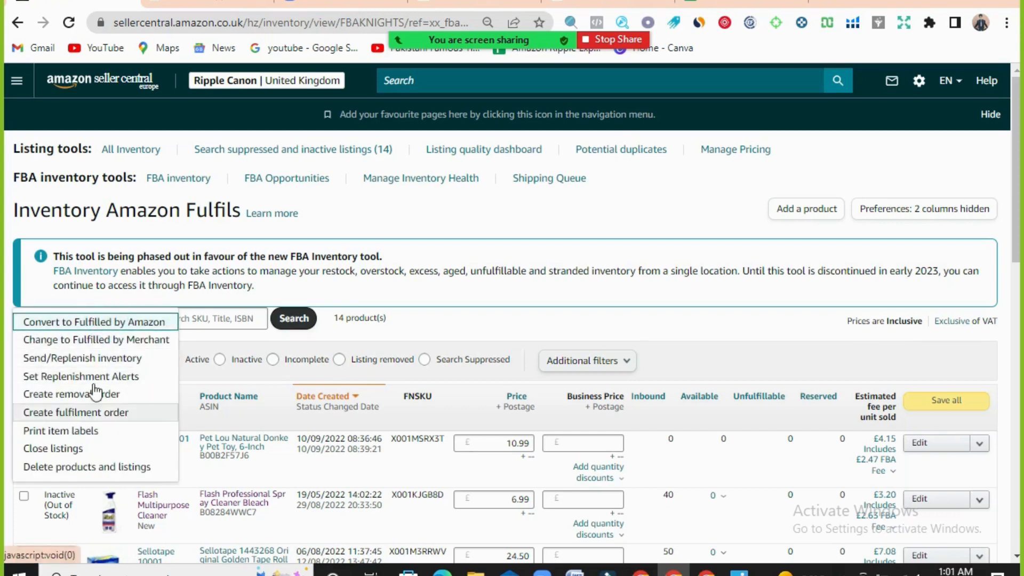
left_click(500, 325)
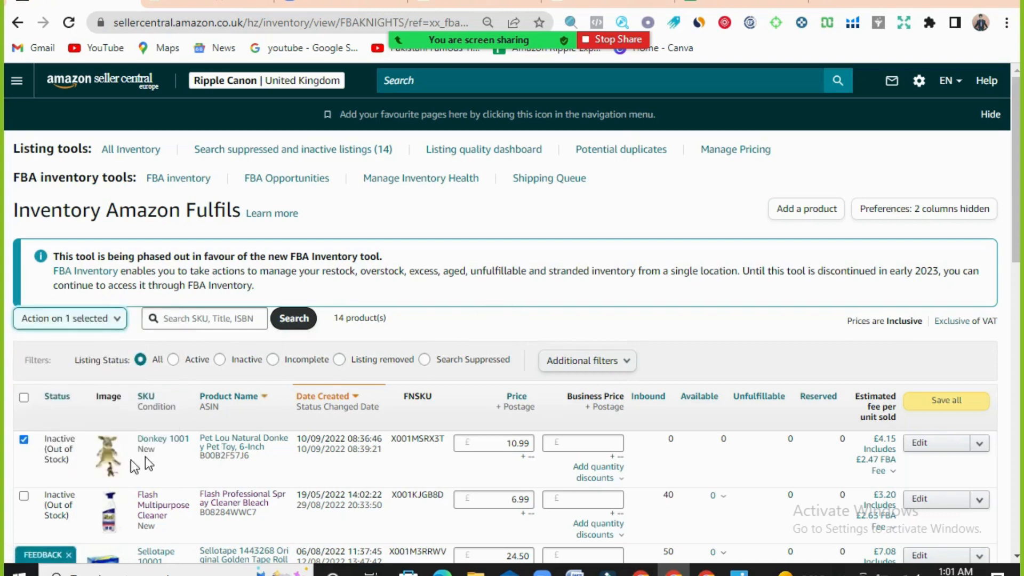
left_click(23, 440)
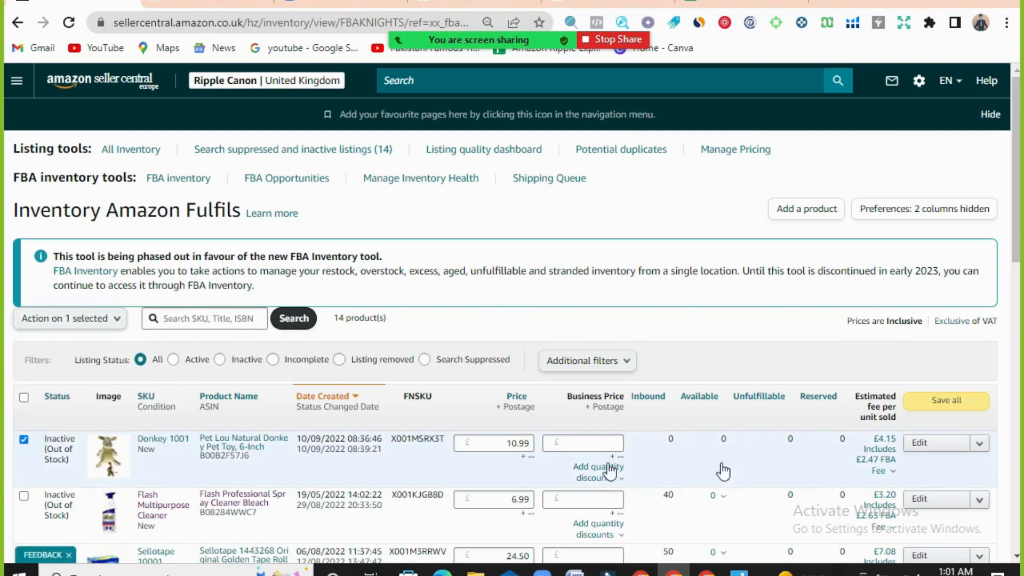
left_click(980, 444)
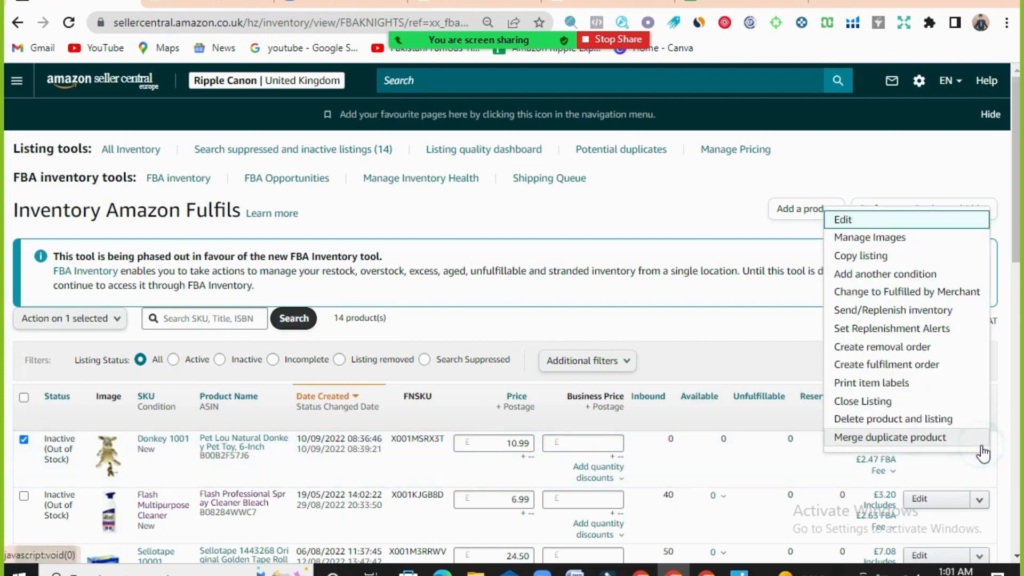
left_click(963, 314)
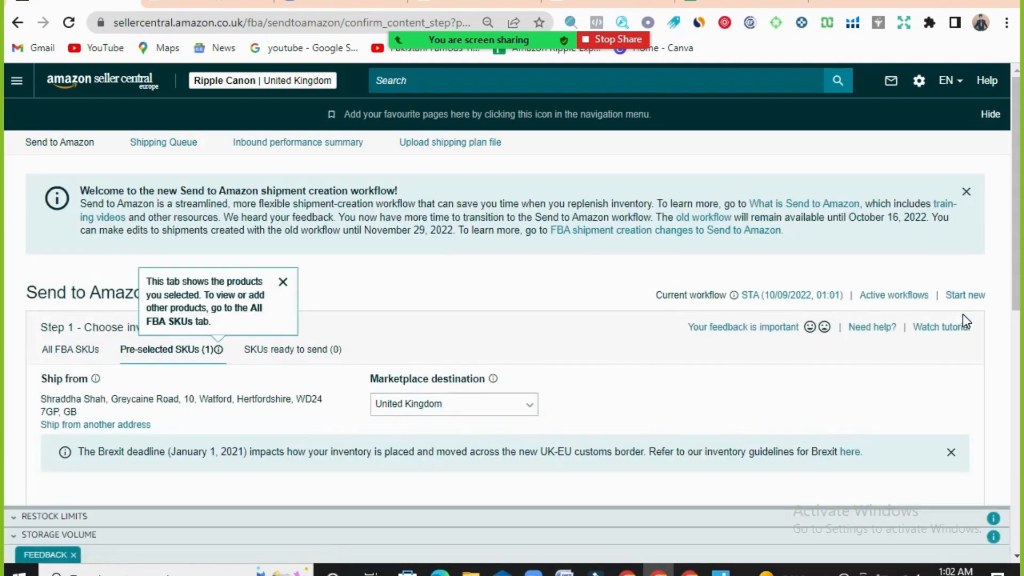
- Dismiss the pre-selected SKUs tip, the welcome banner, the Brexit notice and the bulk-edit notice in the Send to Amazon workflow
left_click(283, 282)
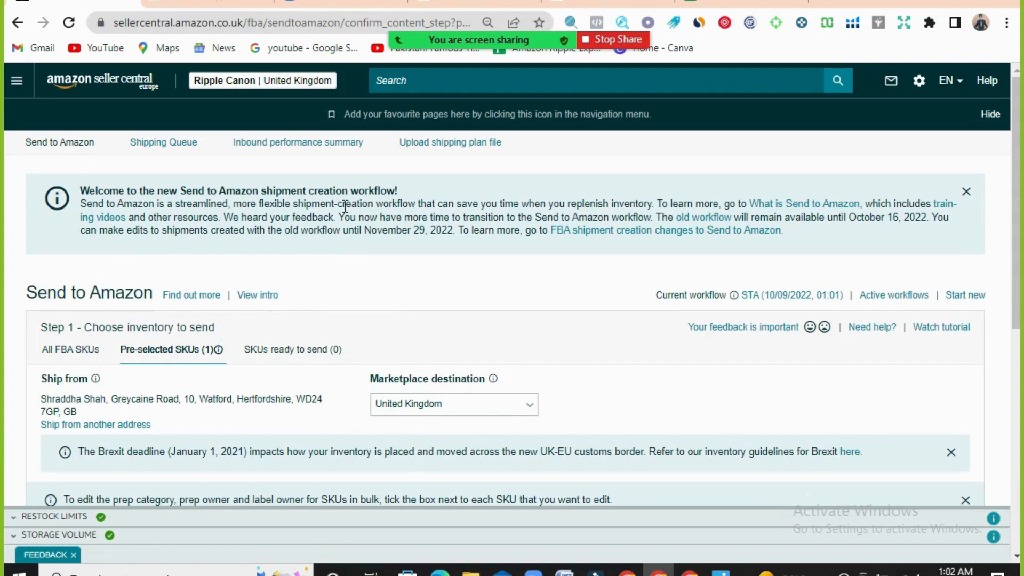
left_click(966, 193)
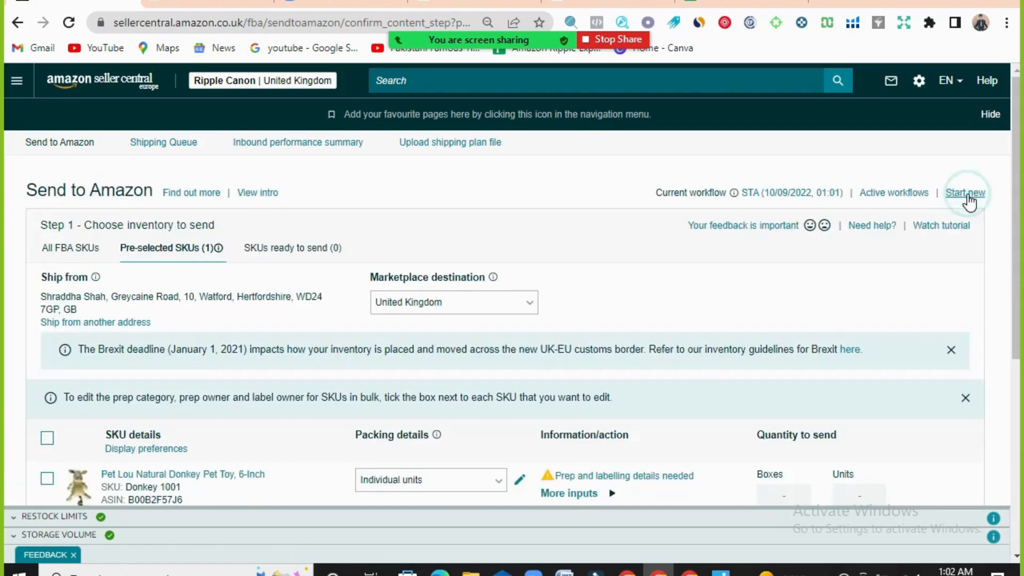
left_click(953, 355)
left_click(962, 360)
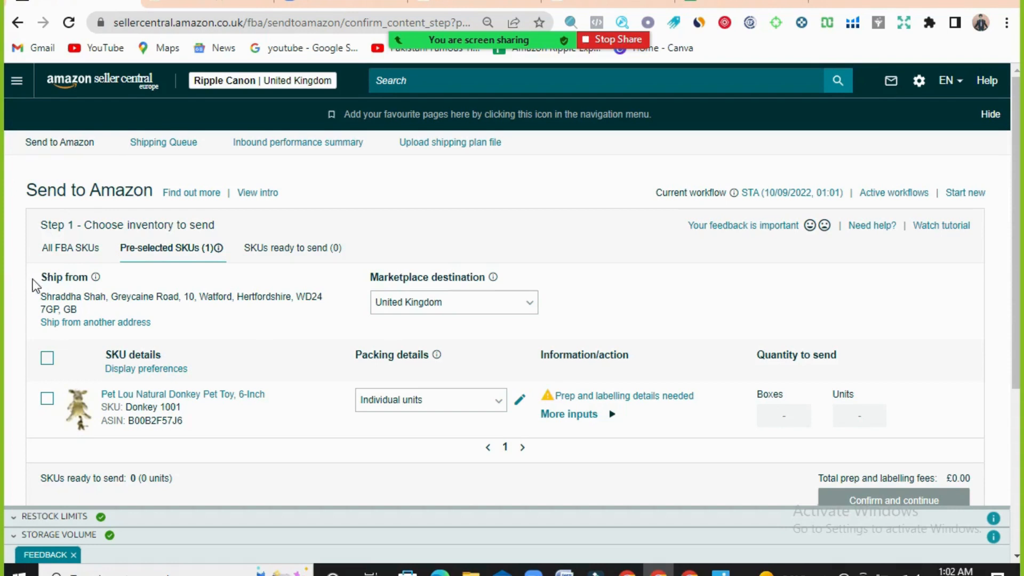
- Examine the ship-from section and the fields of the form for adding a new ship-from address, and close it without adding one
left_click_drag(41, 276, 89, 274)
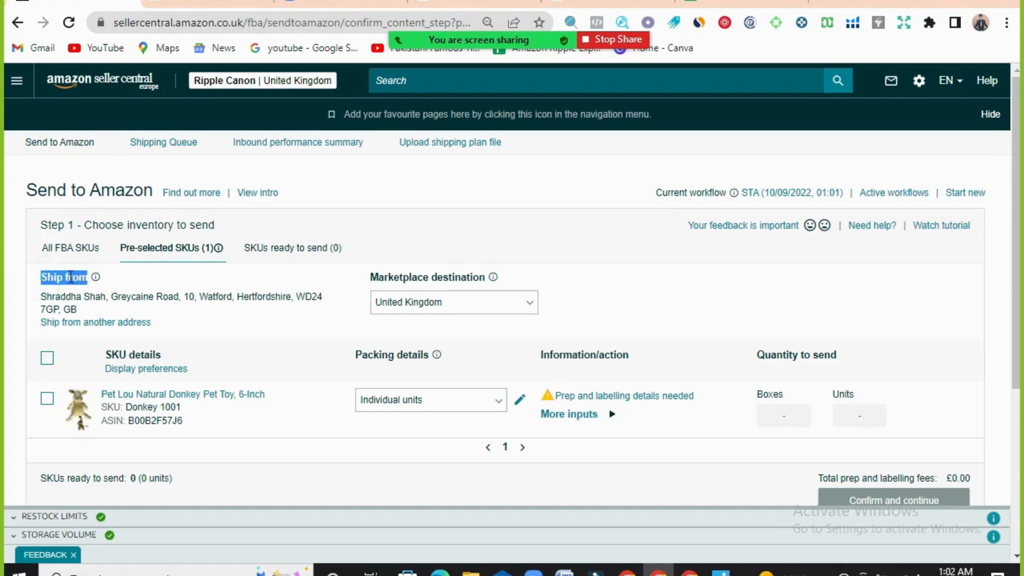
left_click(69, 275)
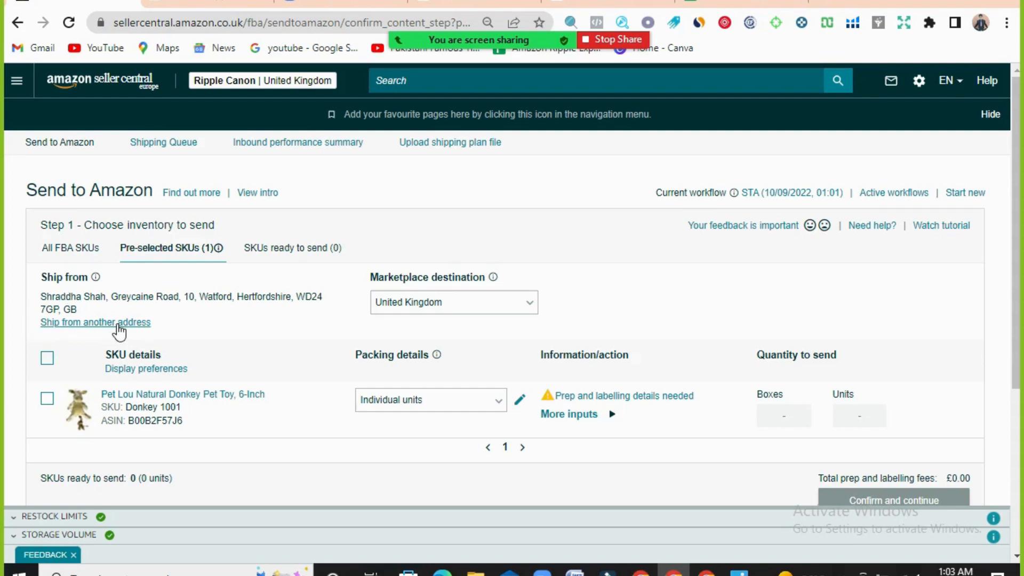
left_click(117, 323)
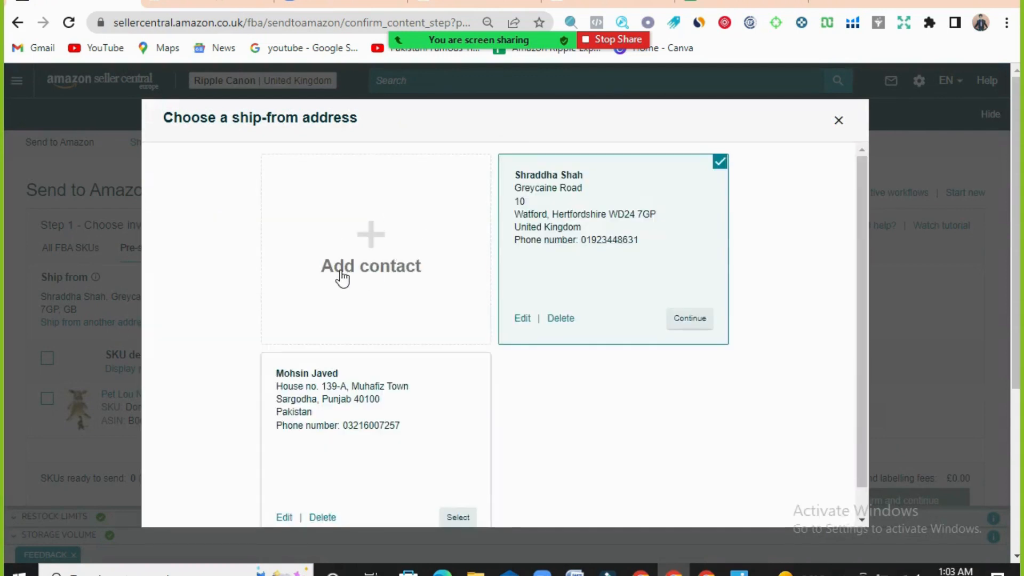
left_click(372, 261)
scroll(533, 331, "down", 5)
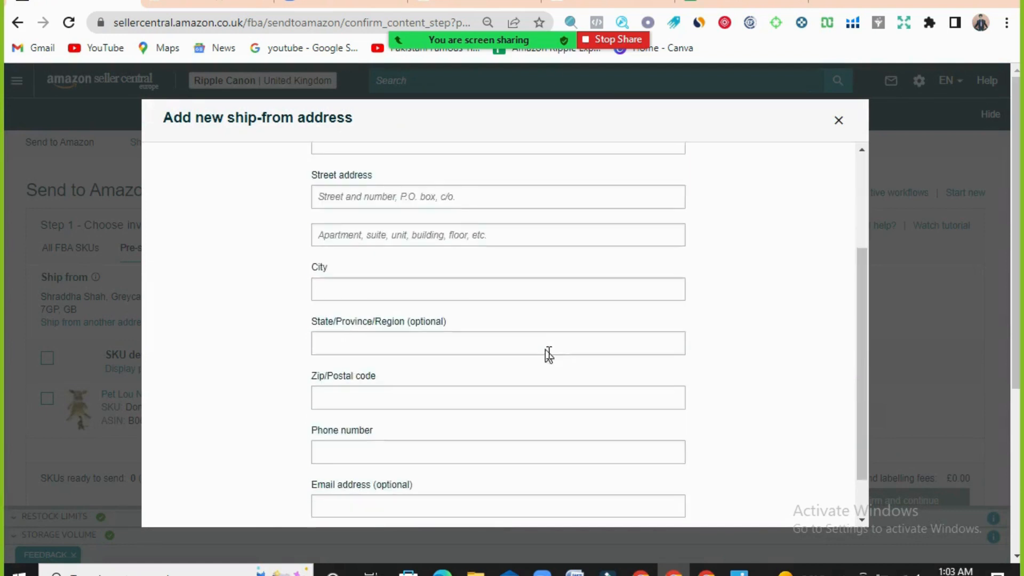
scroll(554, 384, "up", 5)
scroll(555, 382, "up", 1)
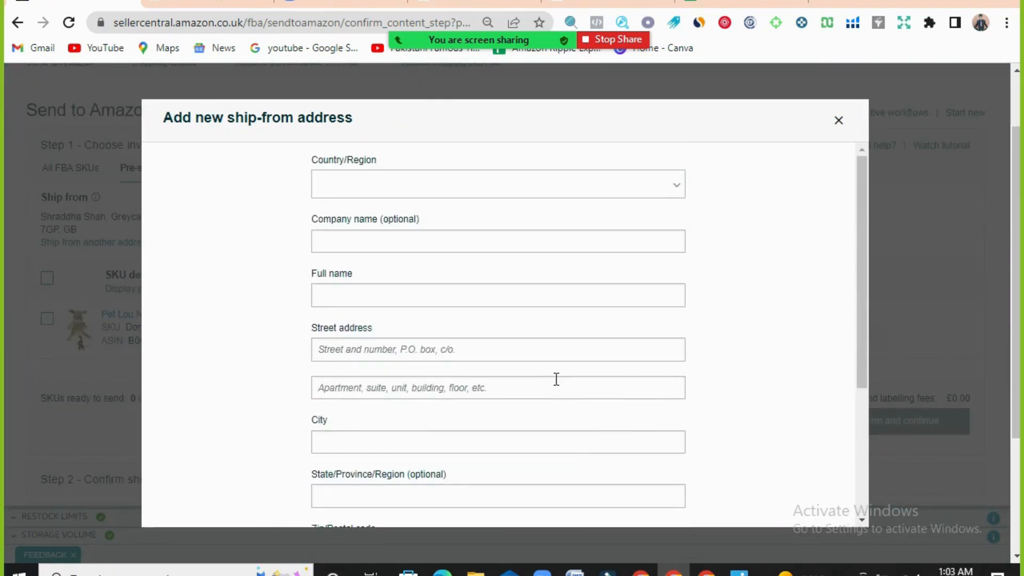
left_click(838, 122)
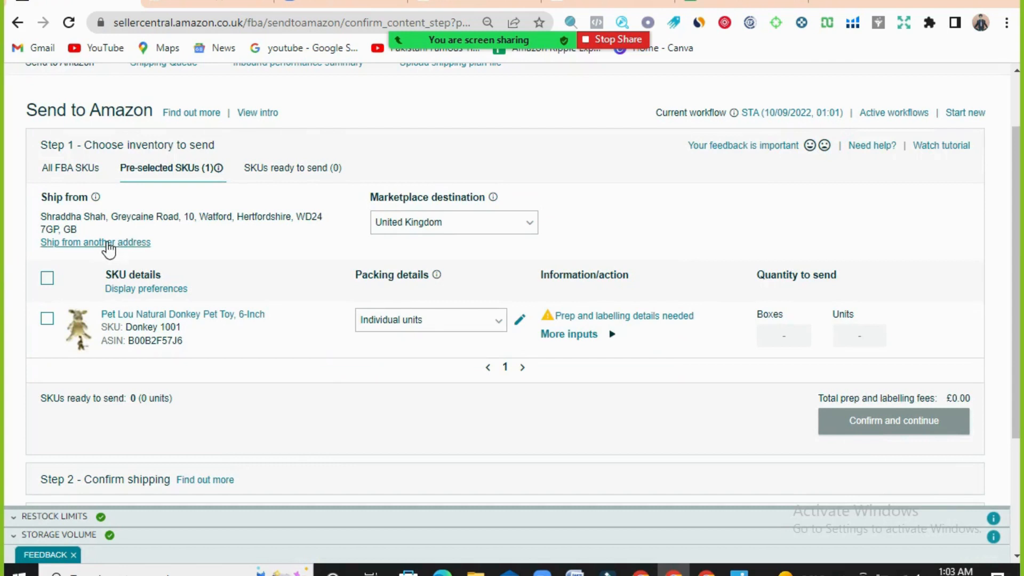
- Review the saved ship-from addresses, close the chooser without switching, and check the address in use for the shipment
left_click(106, 242)
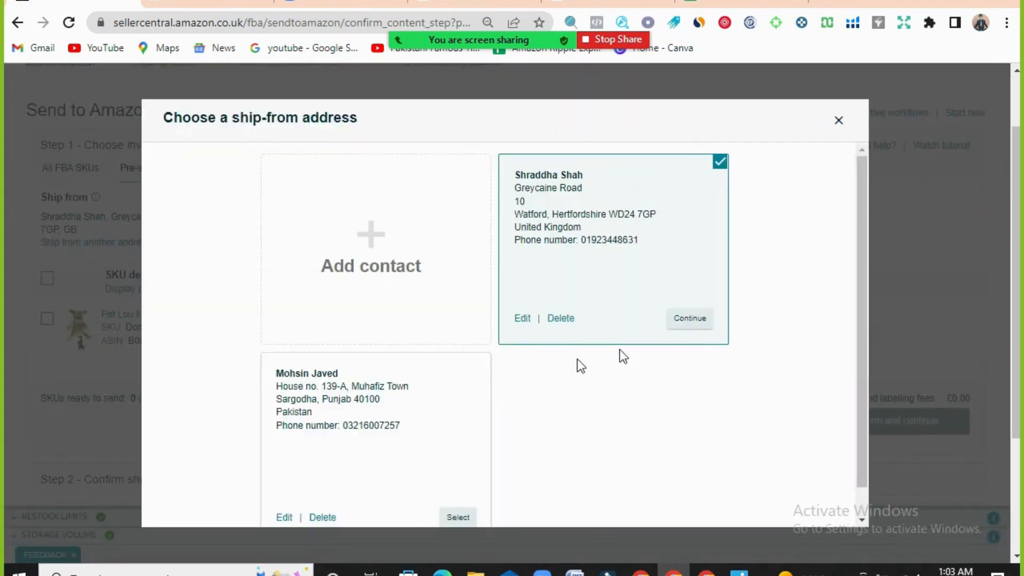
left_click(432, 417)
left_click(837, 121)
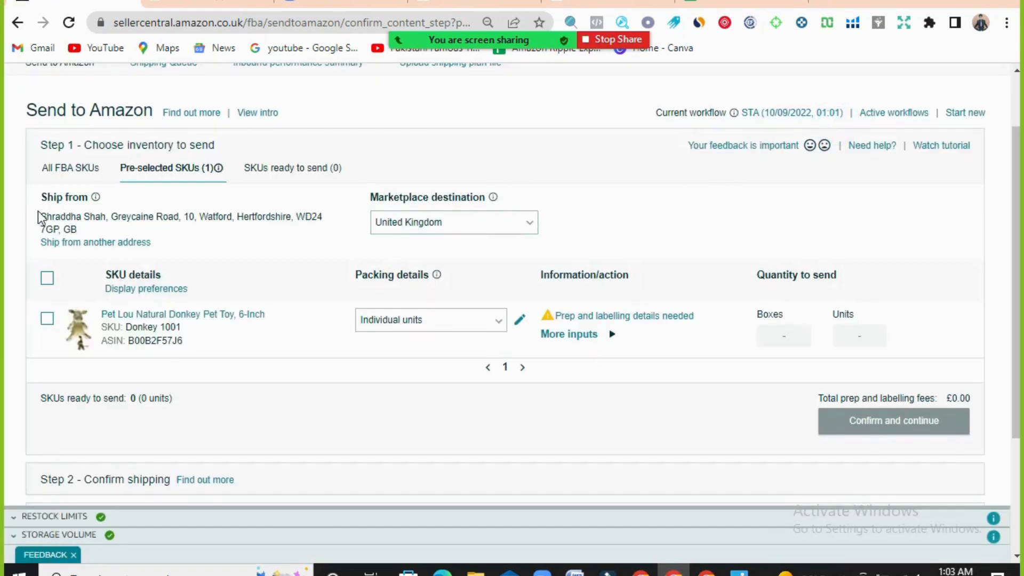
left_click_drag(41, 217, 324, 233)
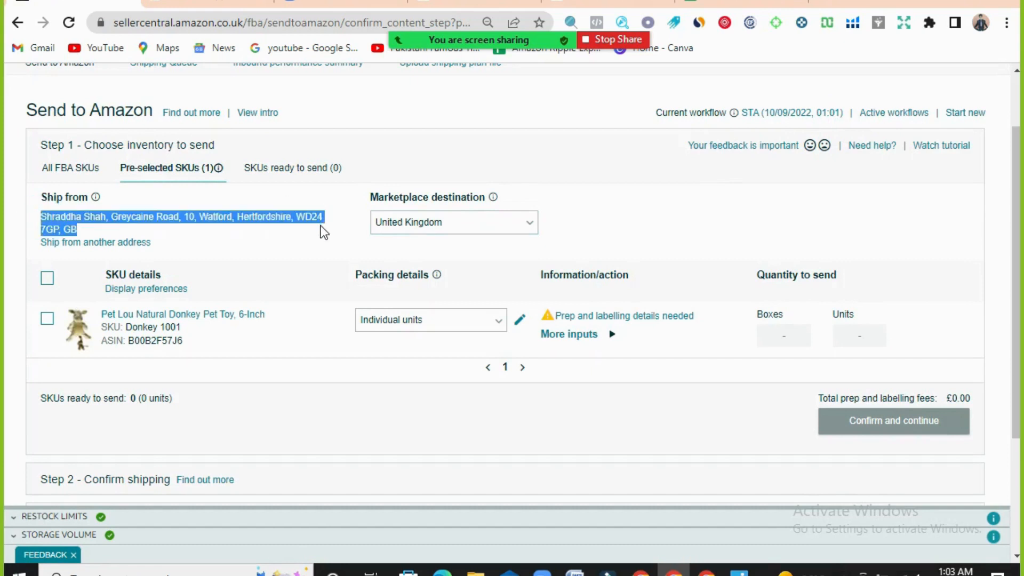
left_click(229, 225)
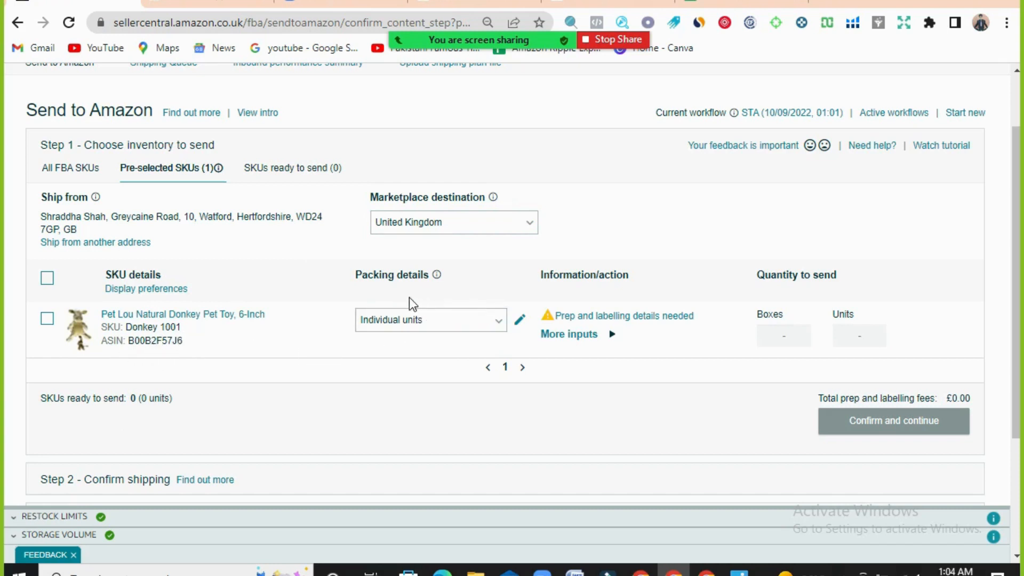
- Check the donkey toy's packing detail options and consult its box and unit figures in the prep sheet photo in the image viewer
left_click(500, 325)
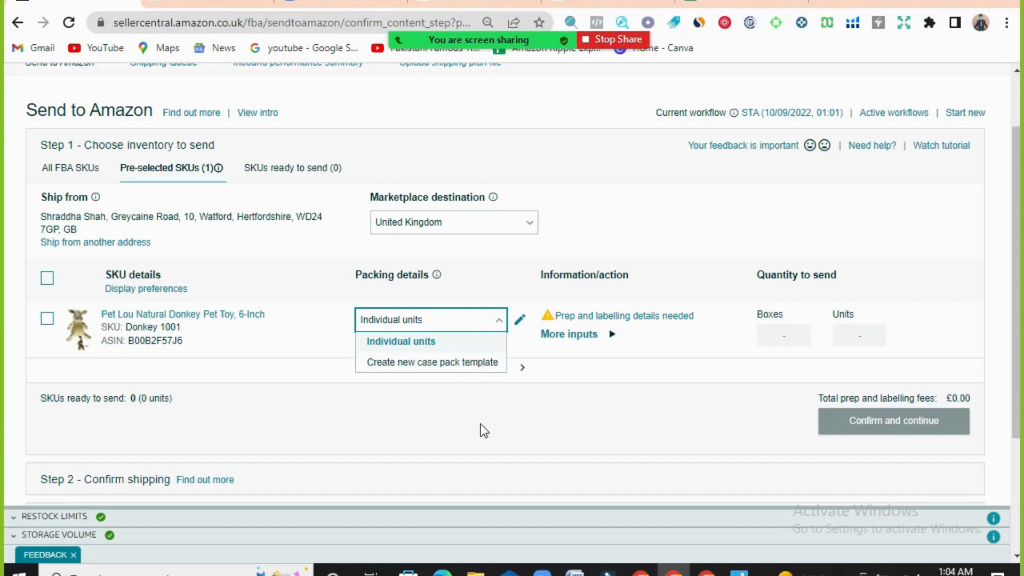
left_click(738, 569)
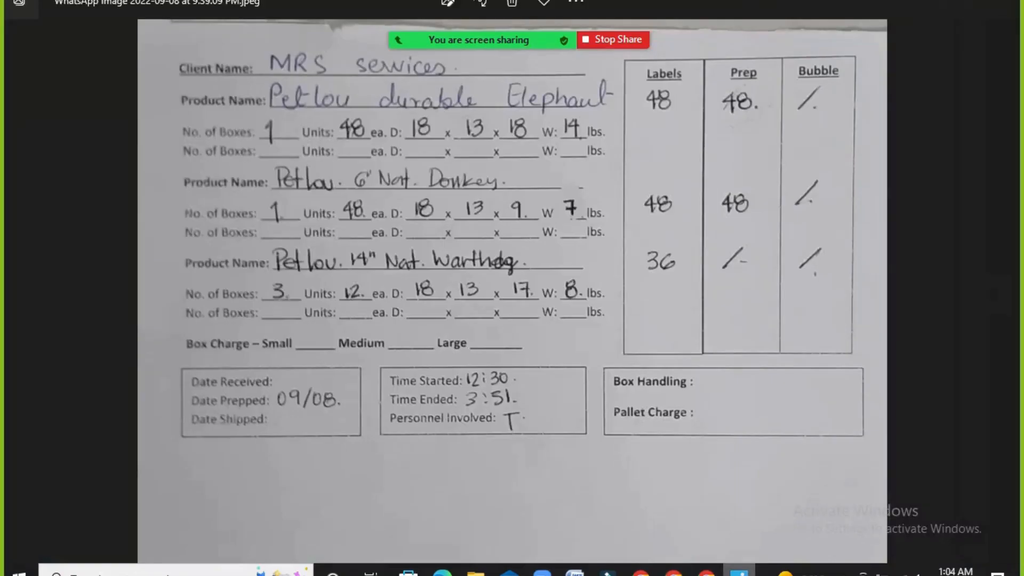
key("alt+Tab")
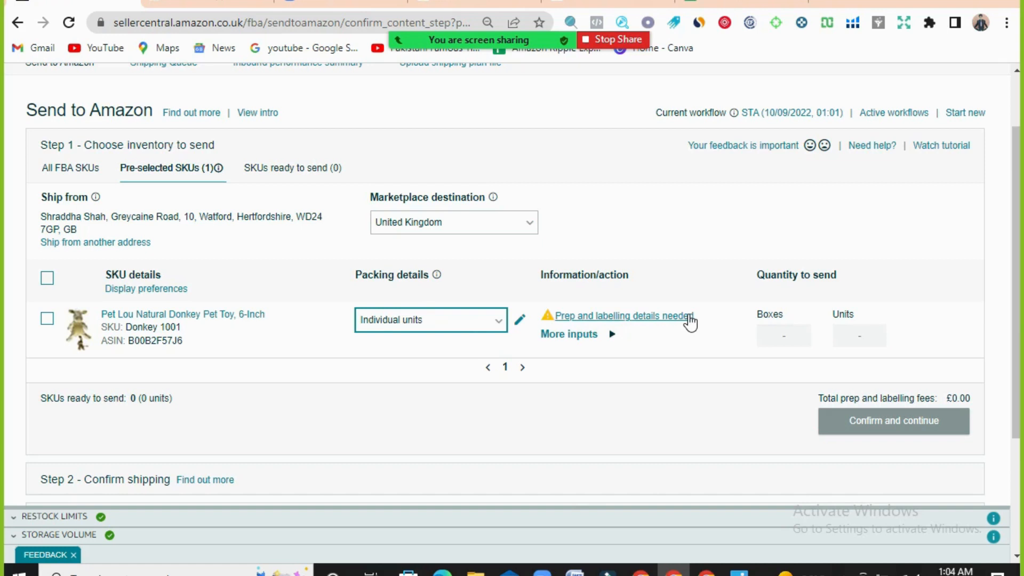
- Set the donkey toy's prep category to No prep needed in its prep and labelling details and save it
left_click(592, 336)
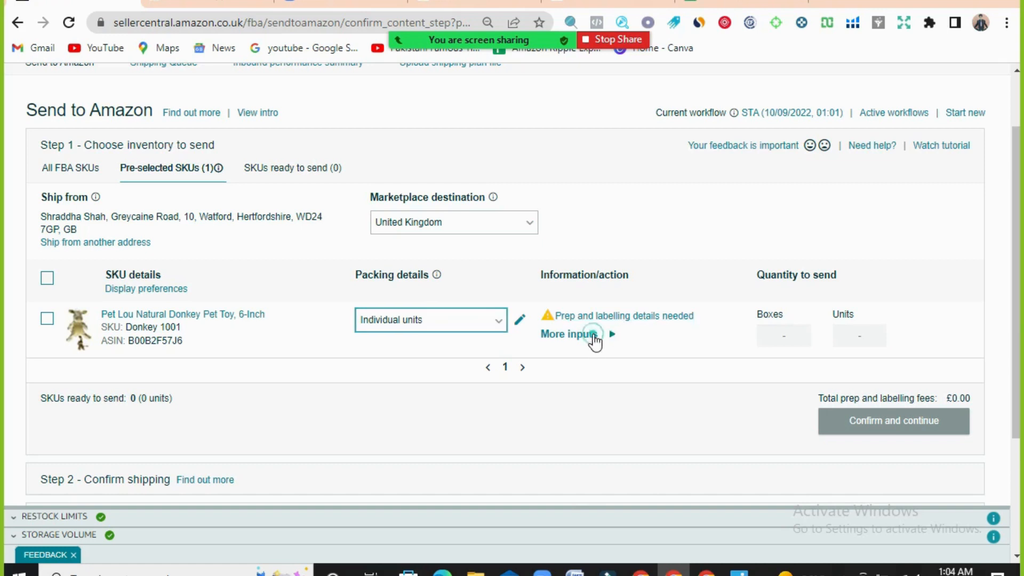
left_click(635, 317)
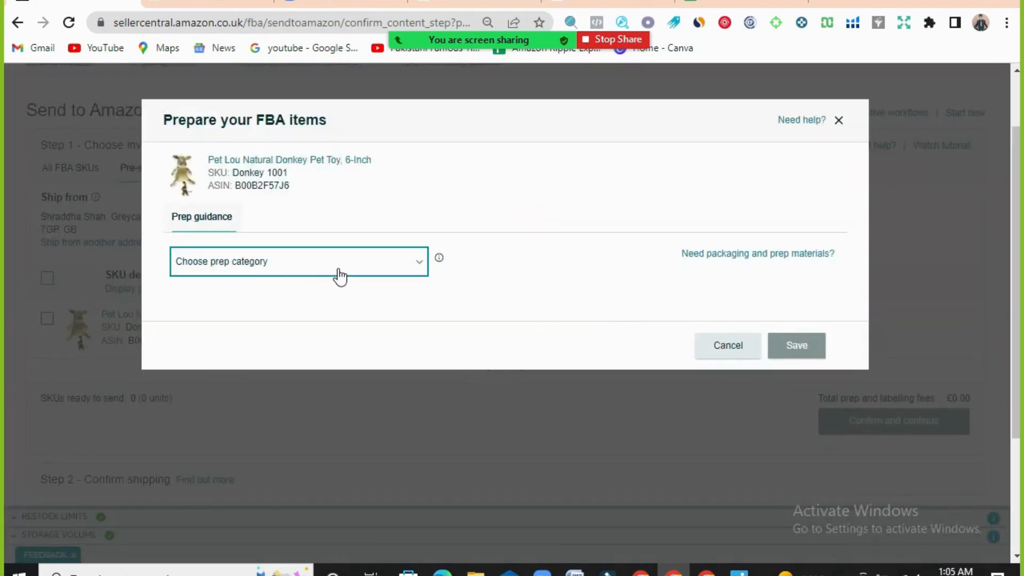
left_click(416, 263)
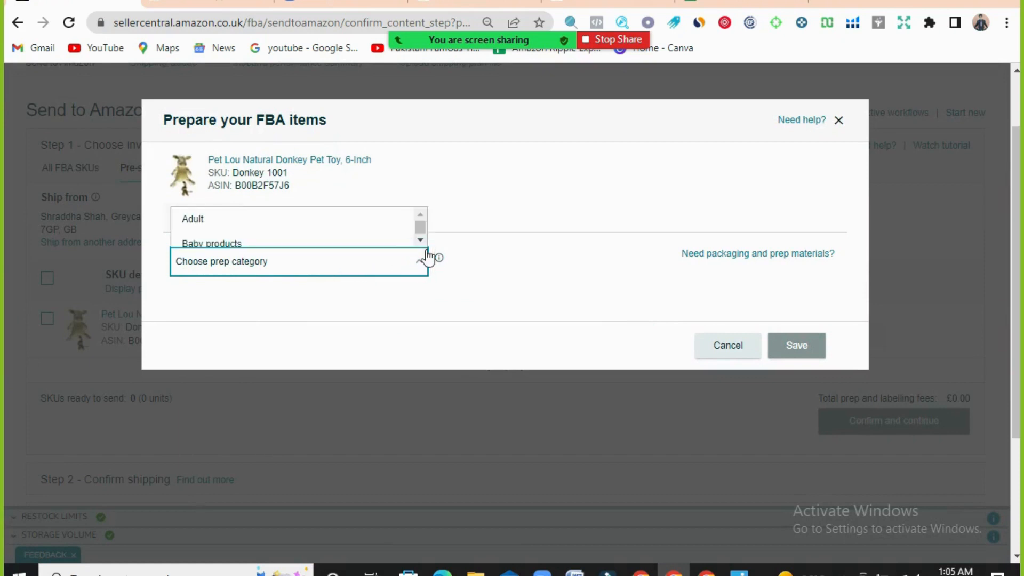
left_click(421, 241)
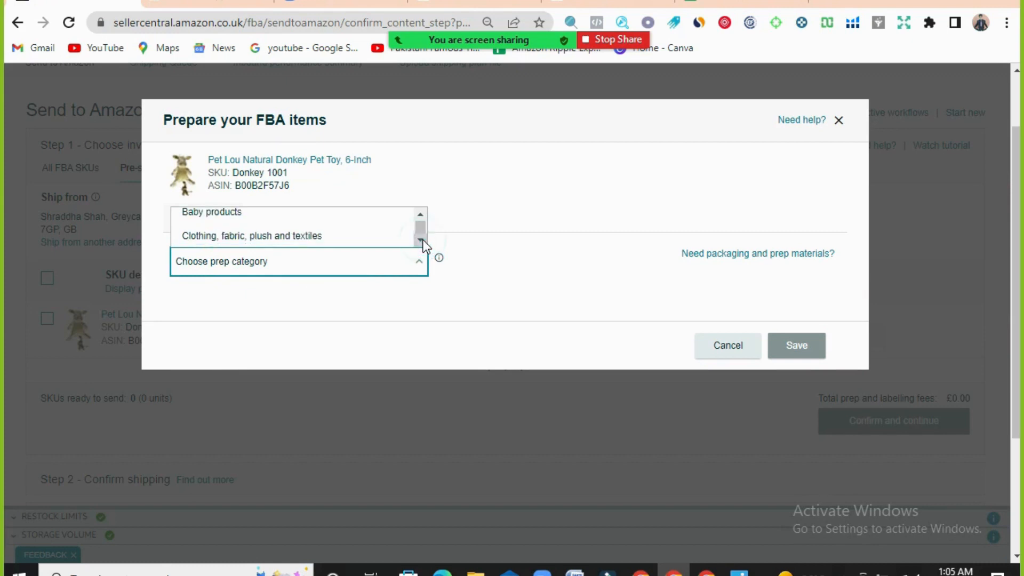
left_click(421, 241)
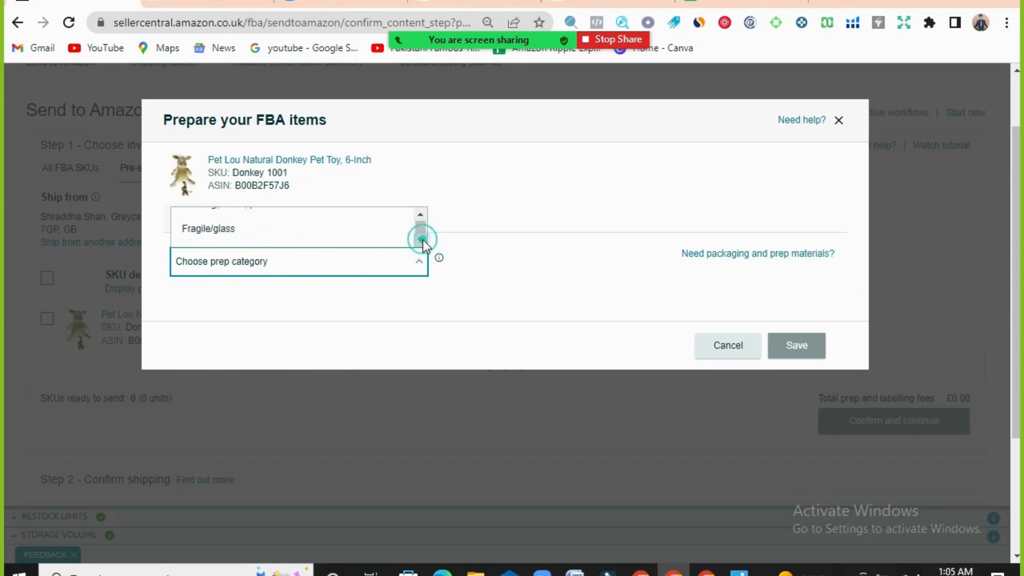
left_click(421, 241)
left_click(421, 241)
left_click(421, 241)
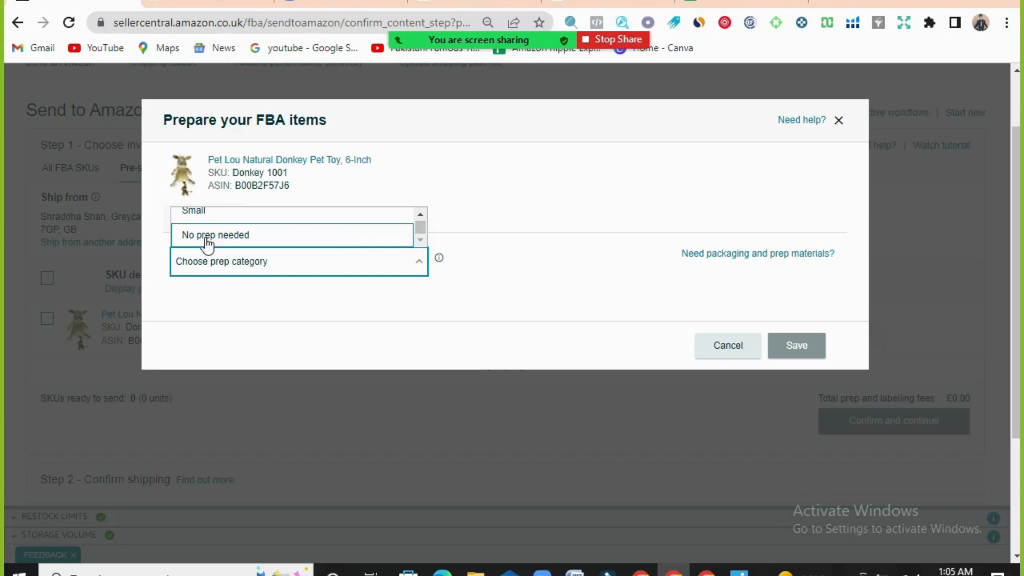
left_click(268, 244)
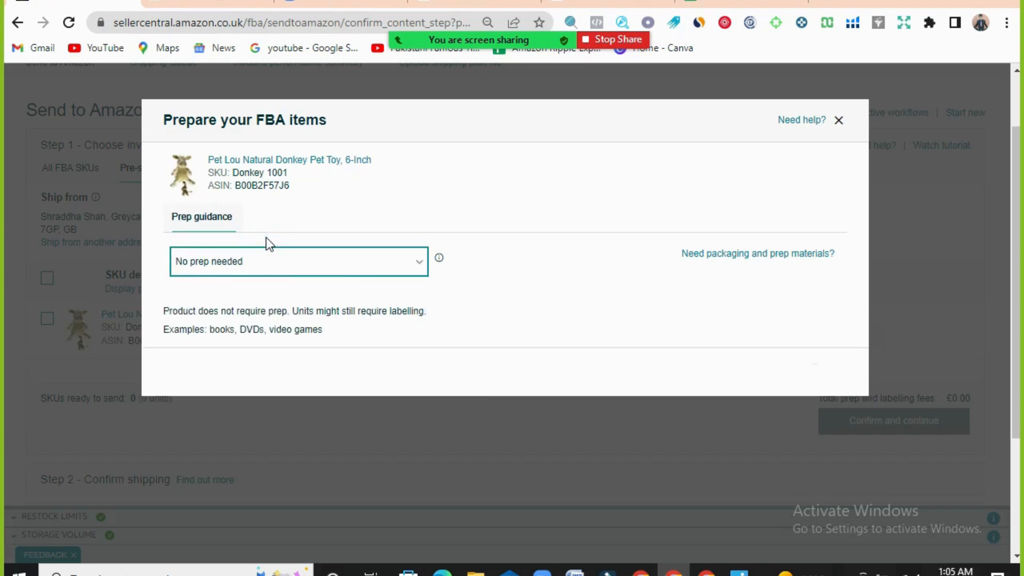
scroll(594, 259, "down", 3)
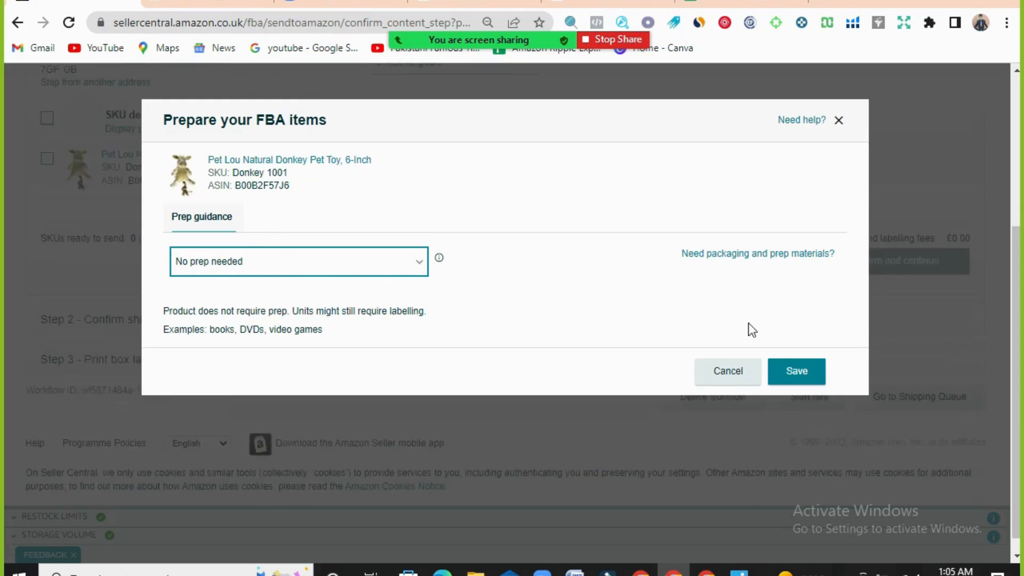
left_click(790, 379)
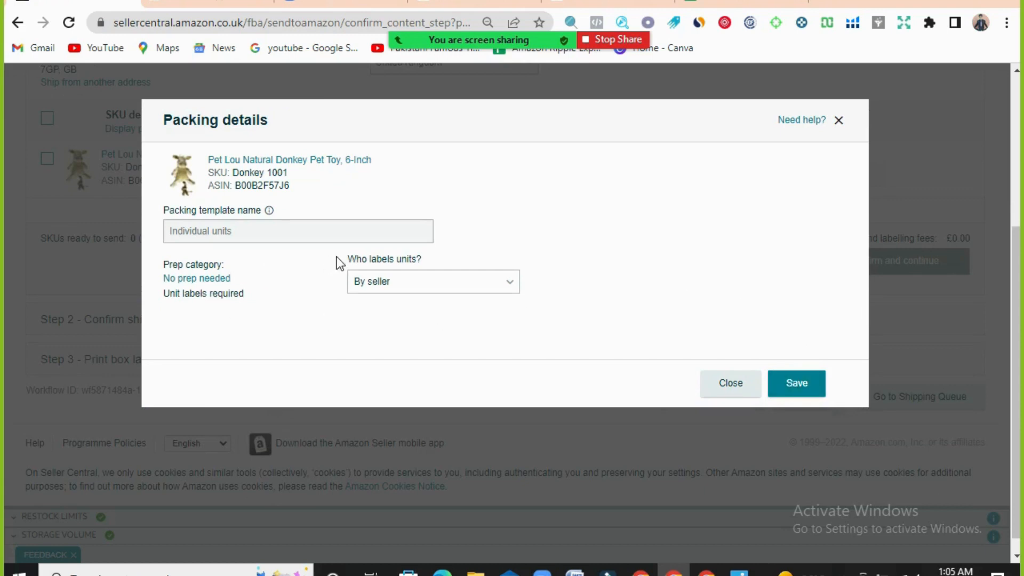
- Compare the unit labelling options in the donkey toy's packing details, choose By seller and save the details
left_click(515, 282)
left_click(509, 288)
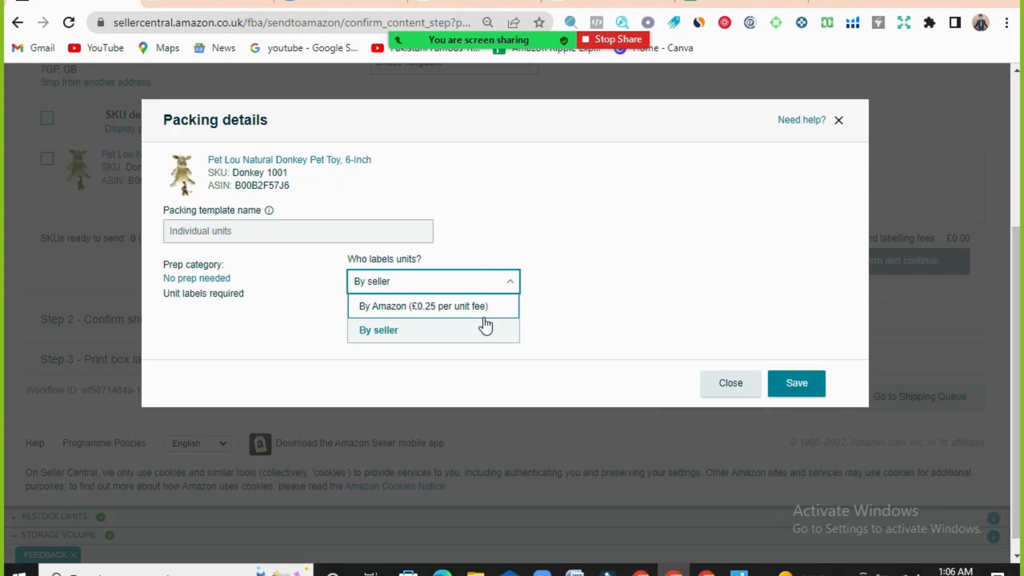
left_click(387, 334)
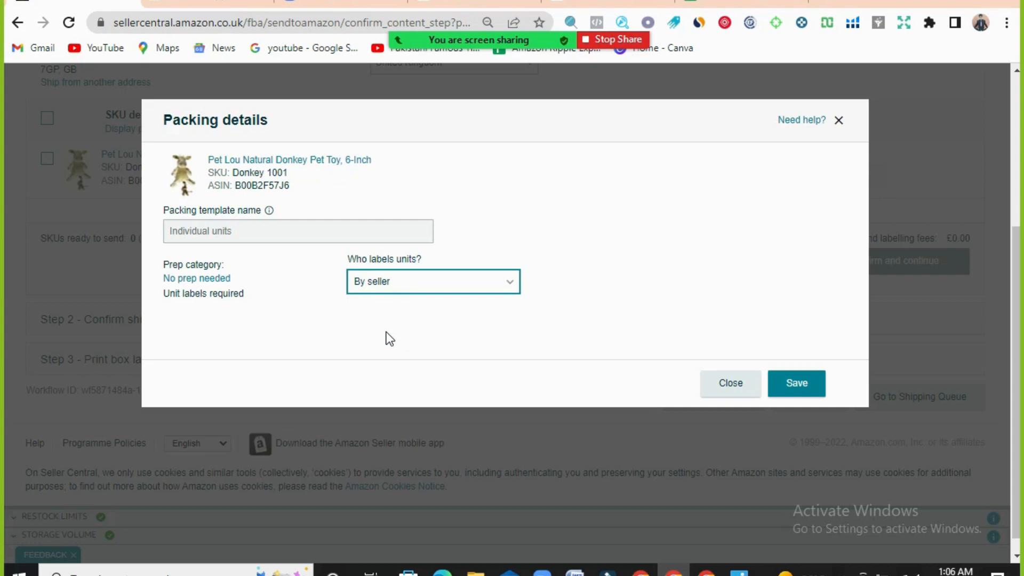
left_click(476, 286)
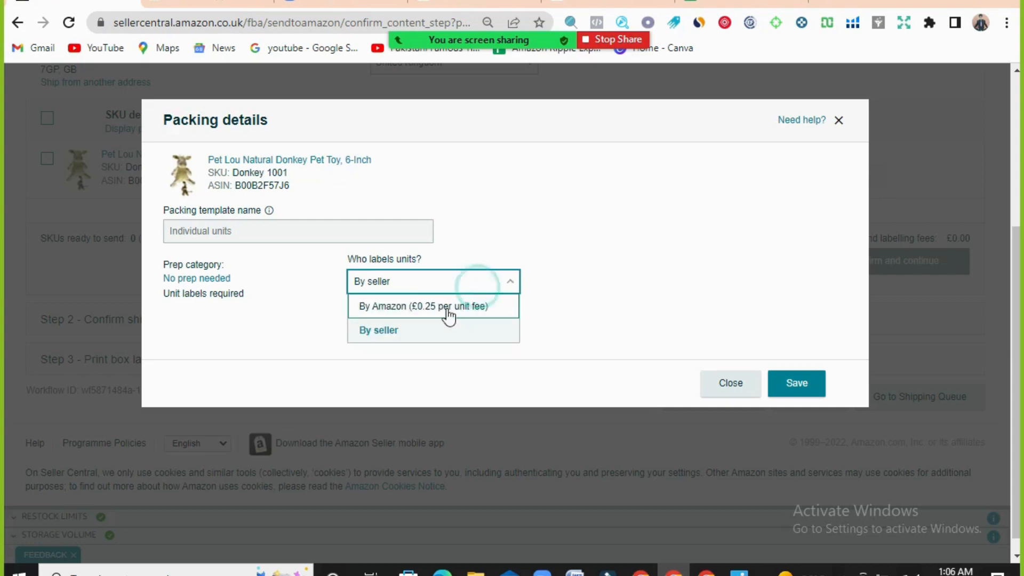
left_click(446, 308)
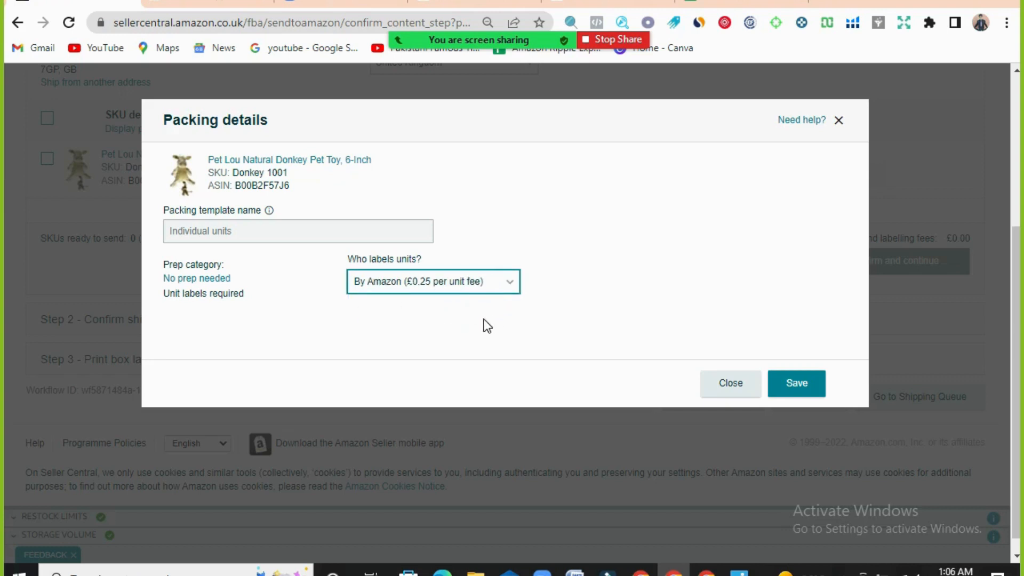
left_click(500, 281)
left_click(380, 331)
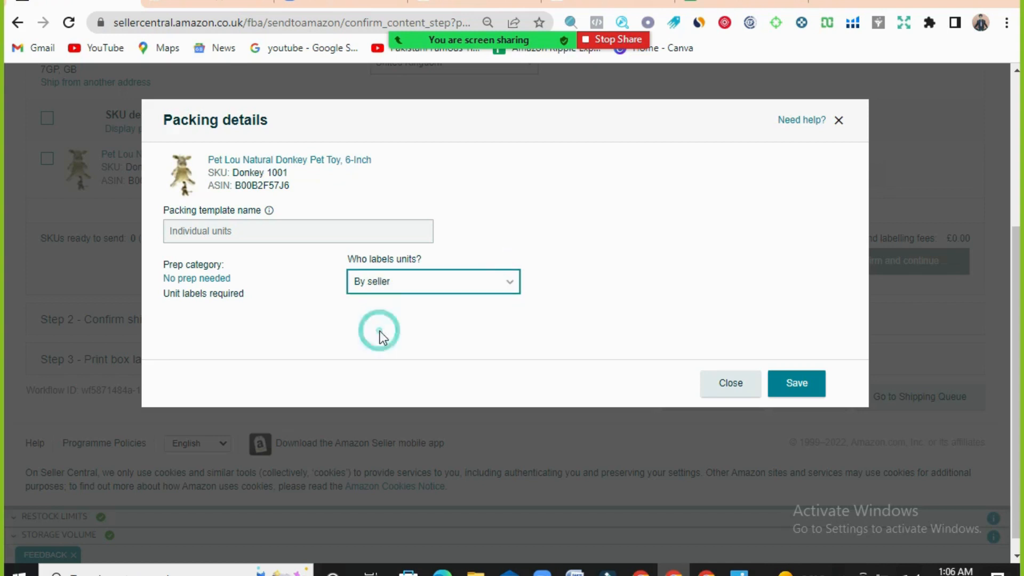
left_click(798, 385)
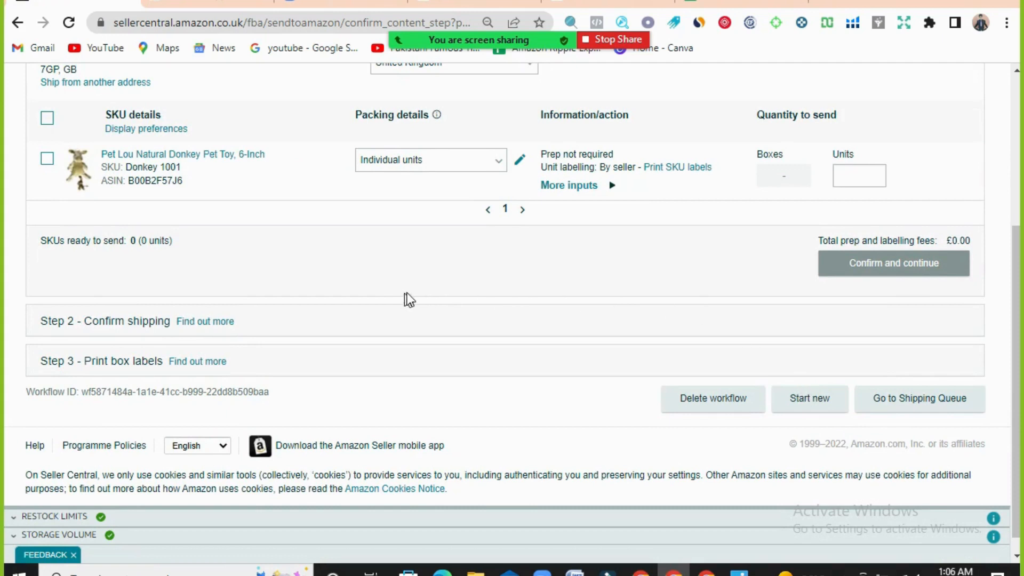
- Set the donkey toy's quantity to send to 48 units and mark it as ready to pack
scroll(618, 297, "up", 2)
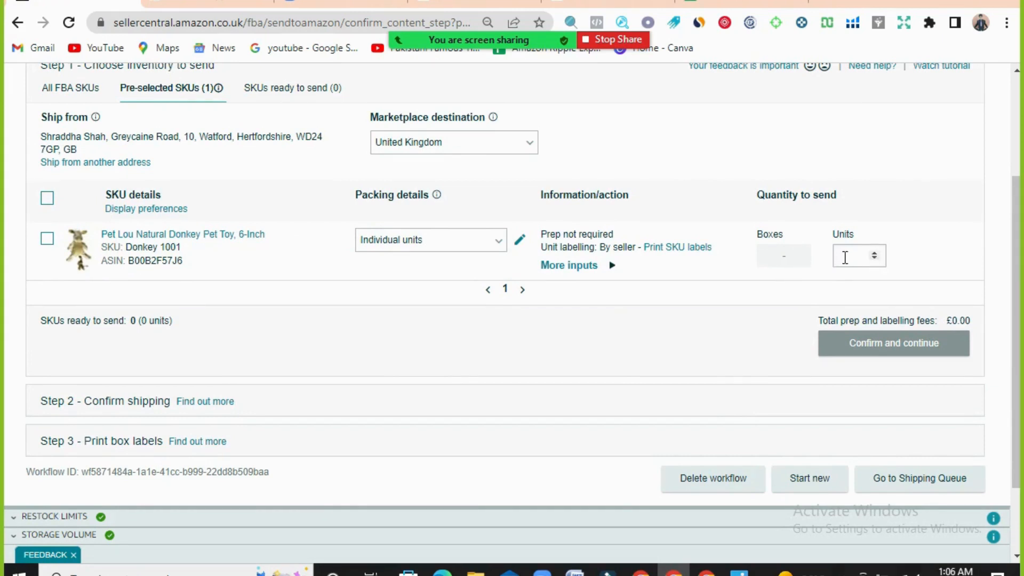
left_click(845, 257)
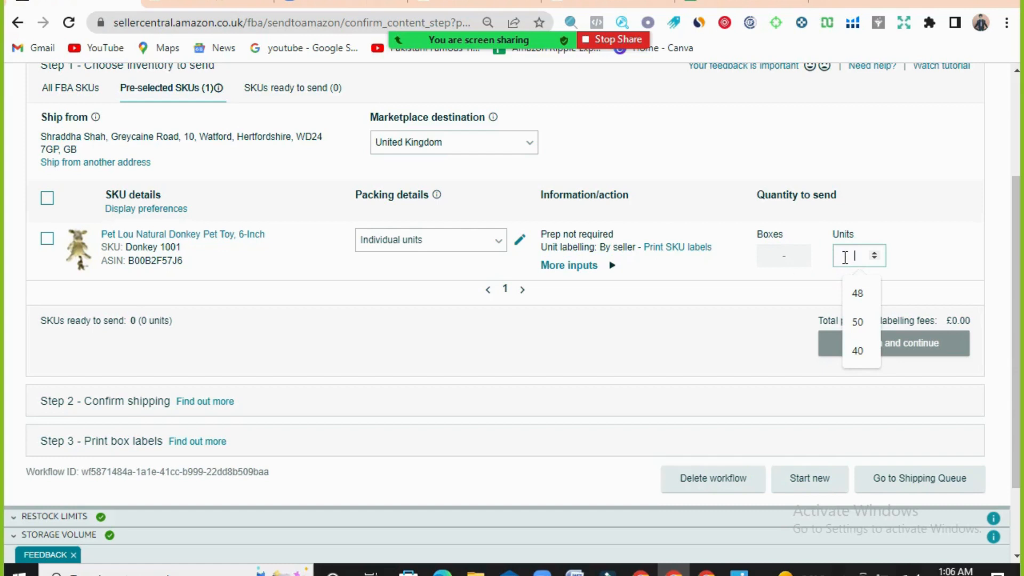
type("48")
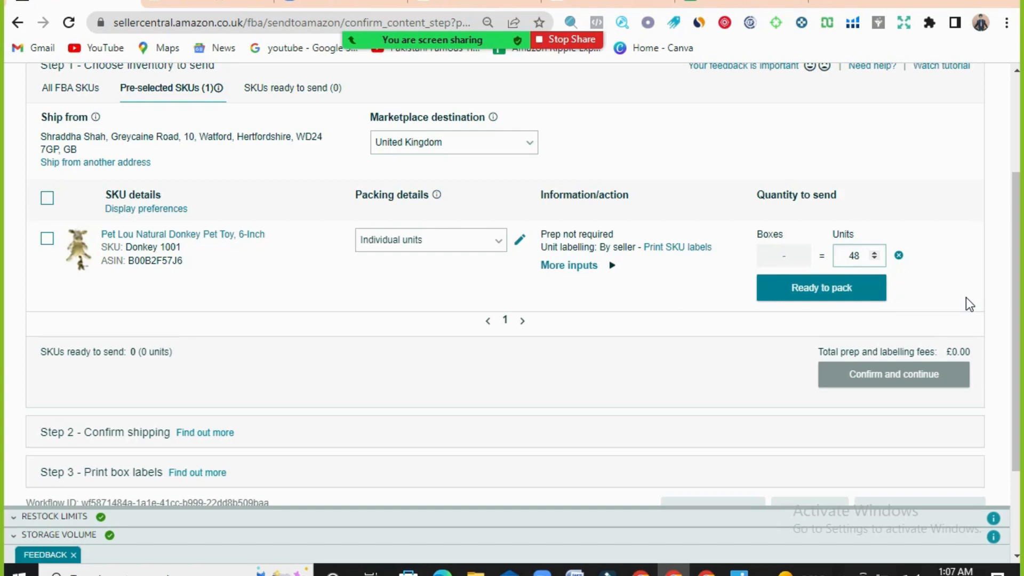
left_click(829, 294)
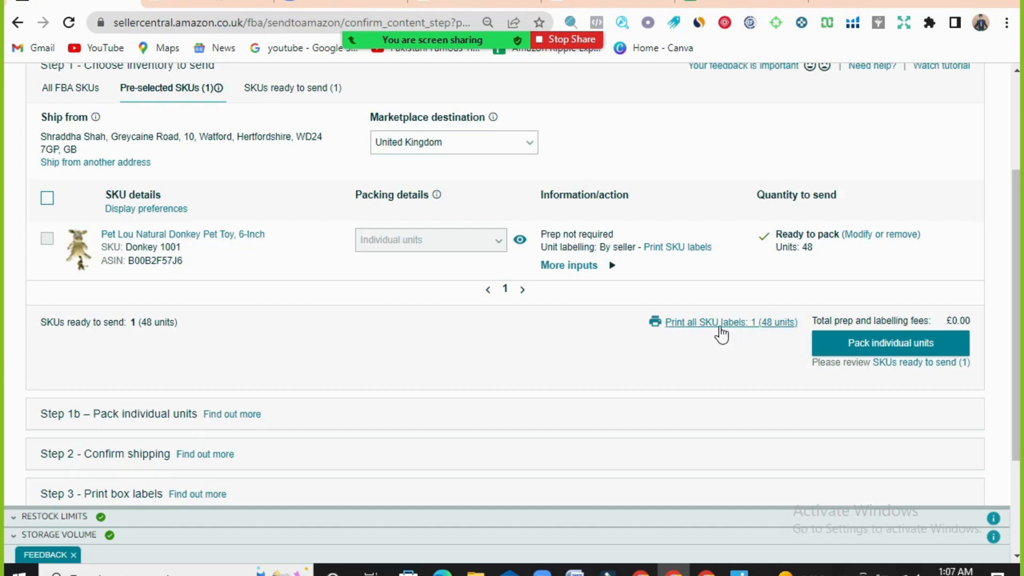
- Print all 48 SKU labels in the standard format, using 27-up labels 63.5 mm x 29.6 mm on A4
left_click(713, 324)
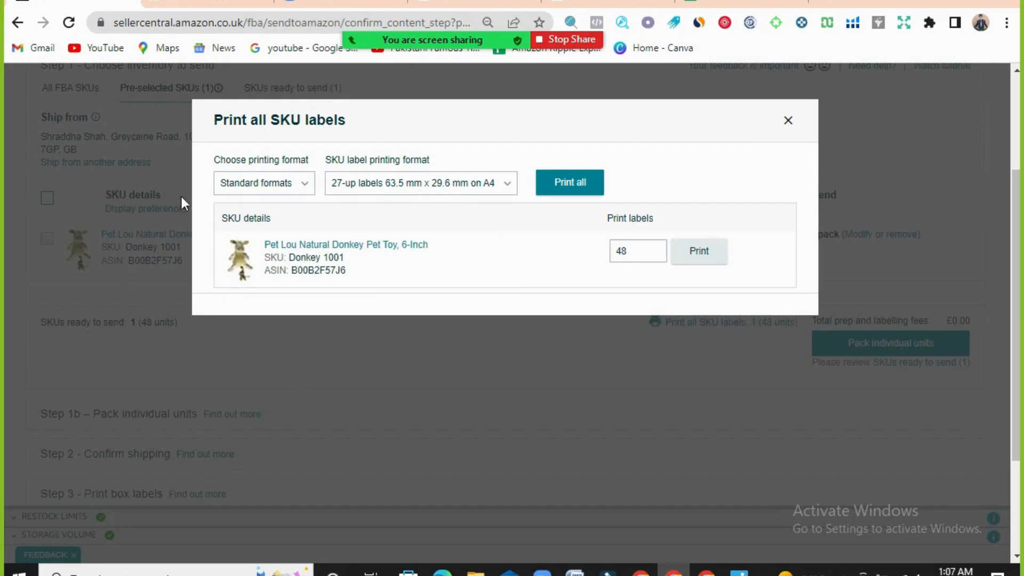
left_click(301, 191)
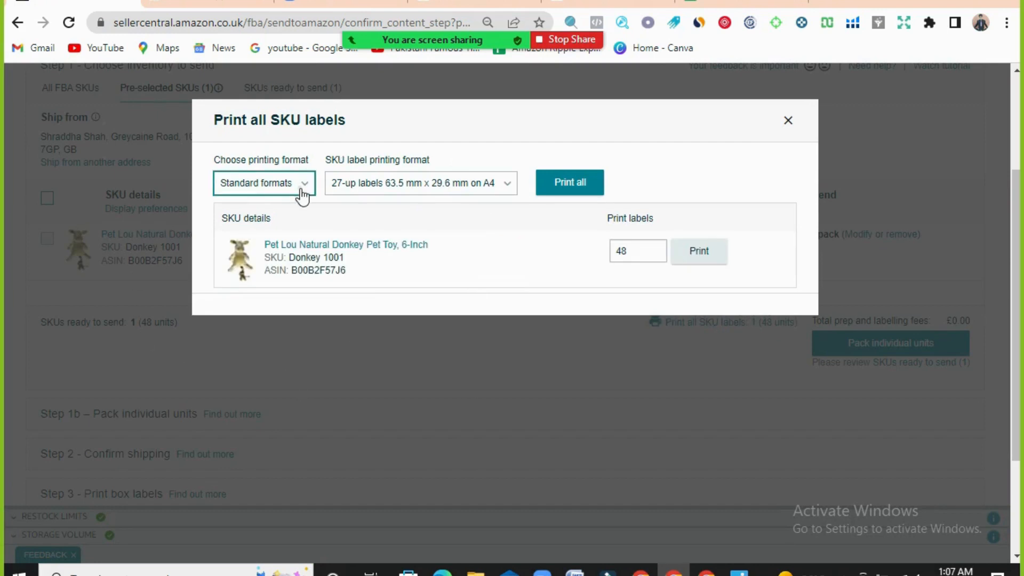
left_click(303, 192)
left_click(300, 190)
left_click(571, 188)
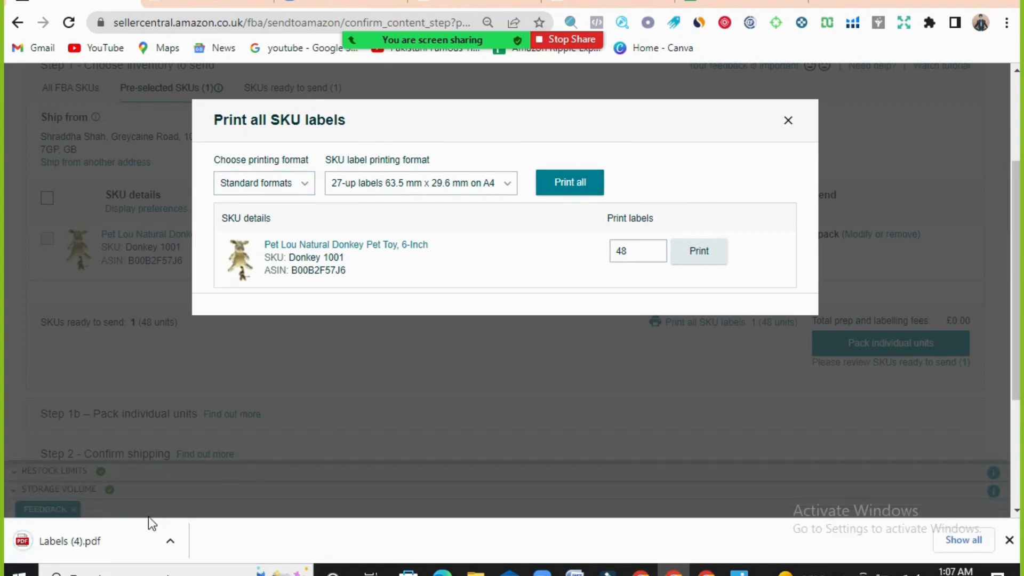
- Open the downloaded Labels (4).pdf, examine the barcode code and product title on its labels, and cancel saving another copy
left_click(78, 542)
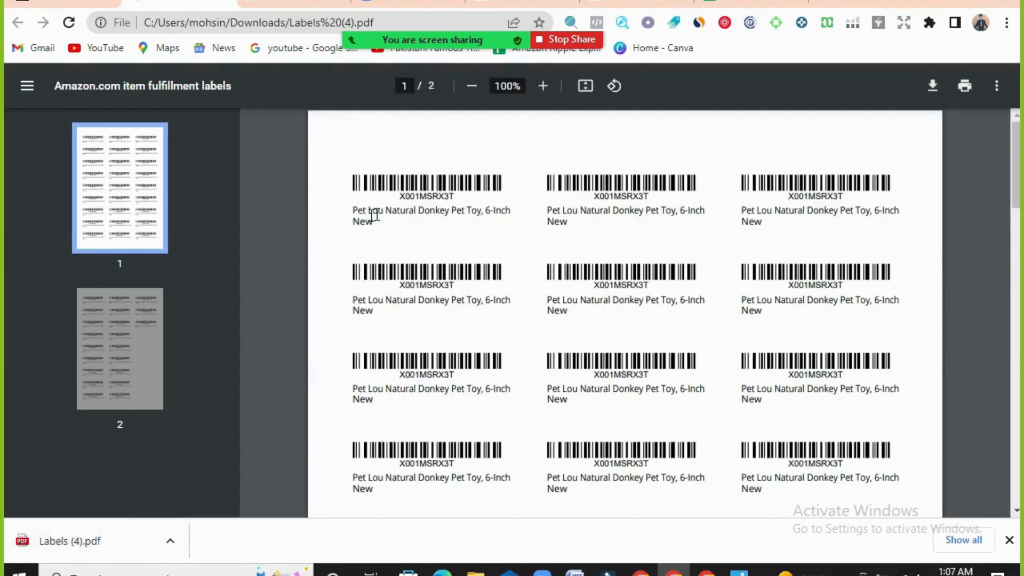
left_click(424, 212)
left_click_drag(516, 220, 510, 220)
left_click(442, 224)
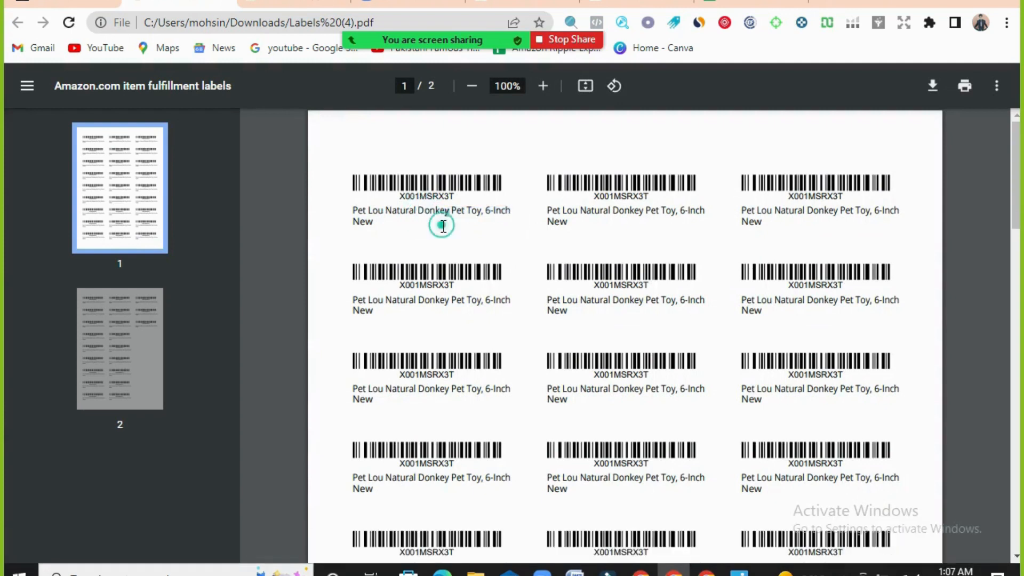
left_click(410, 226)
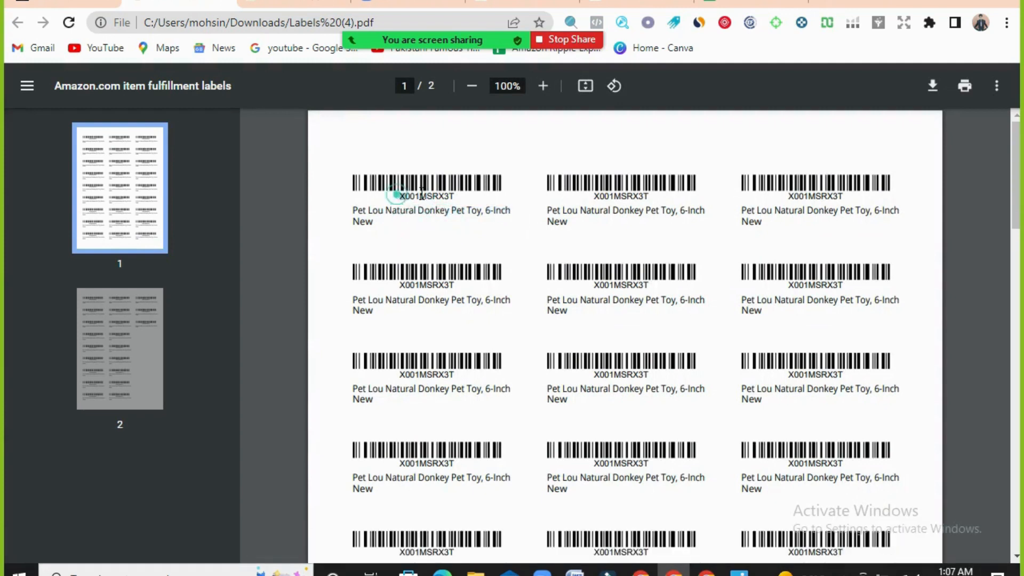
left_click_drag(397, 195, 460, 195)
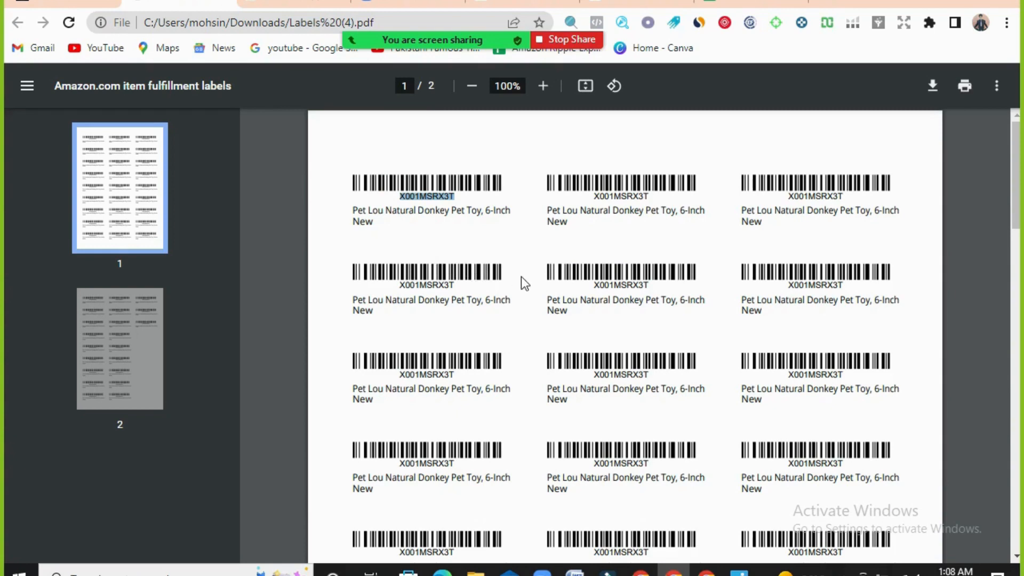
scroll(549, 295, "down", 3)
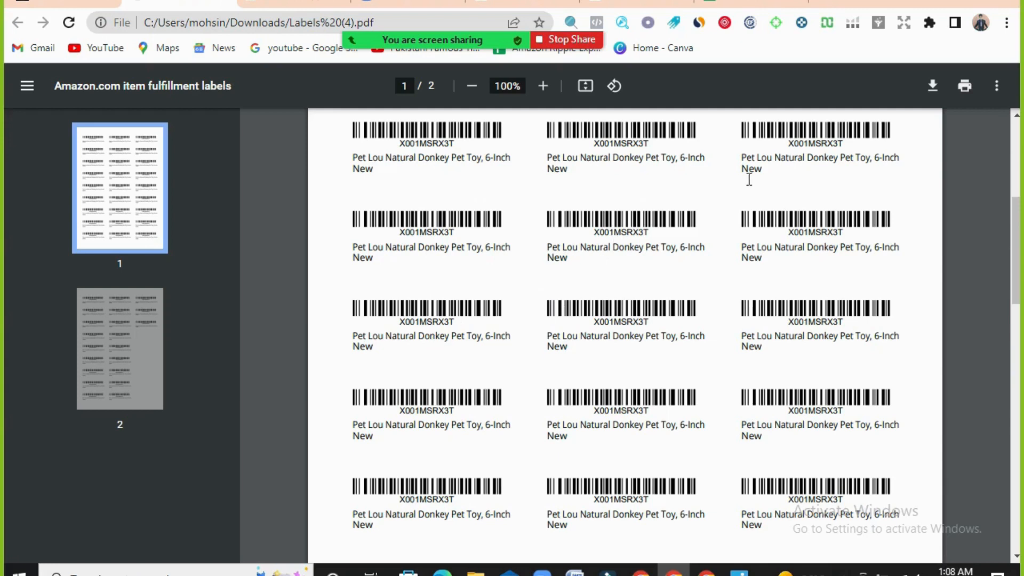
left_click(933, 88)
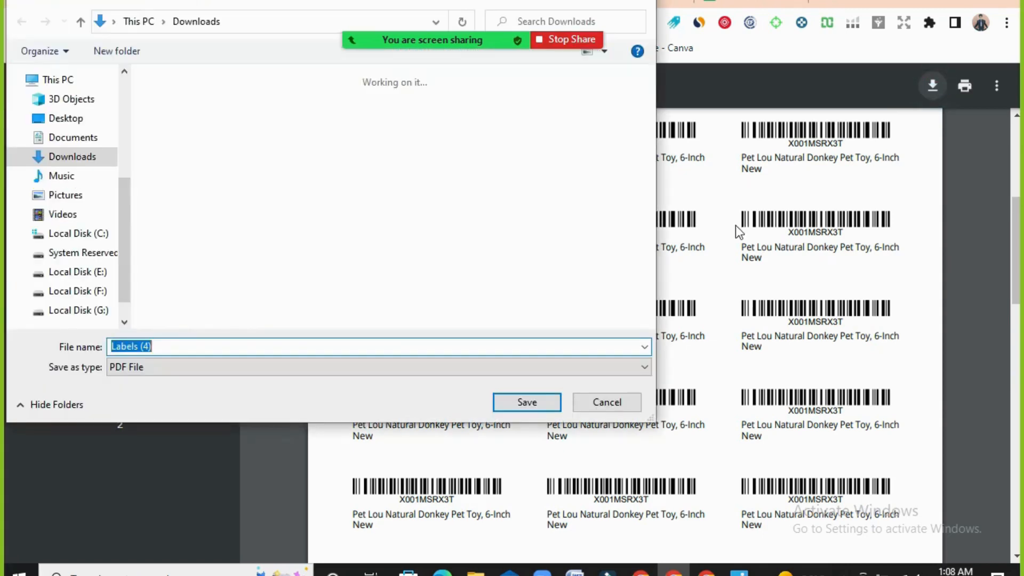
left_click(607, 402)
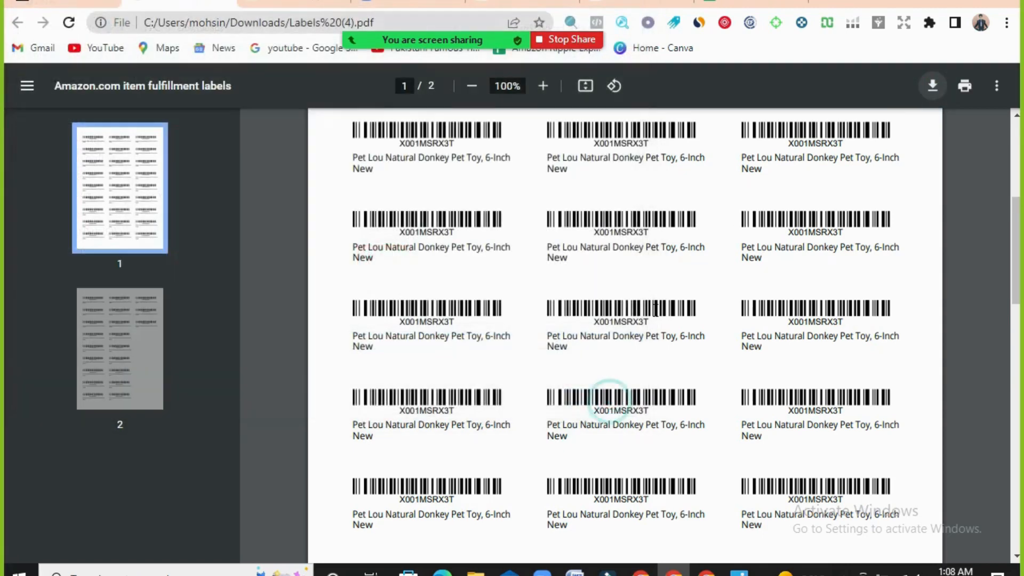
- Return to the Send to Amazon workflow and close the SKU label printing dialog
mouse_move(224, 2)
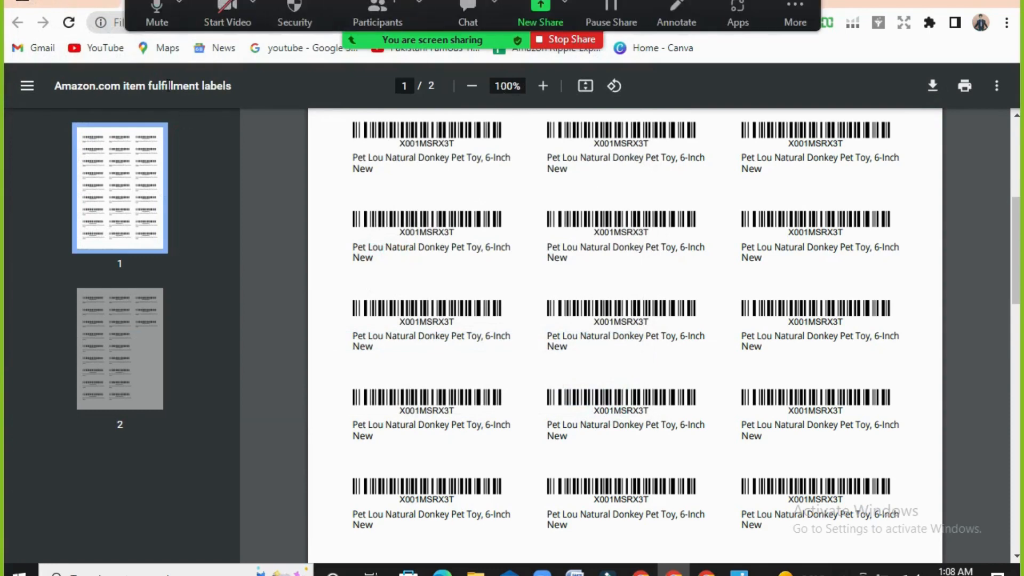
left_click(223, 2)
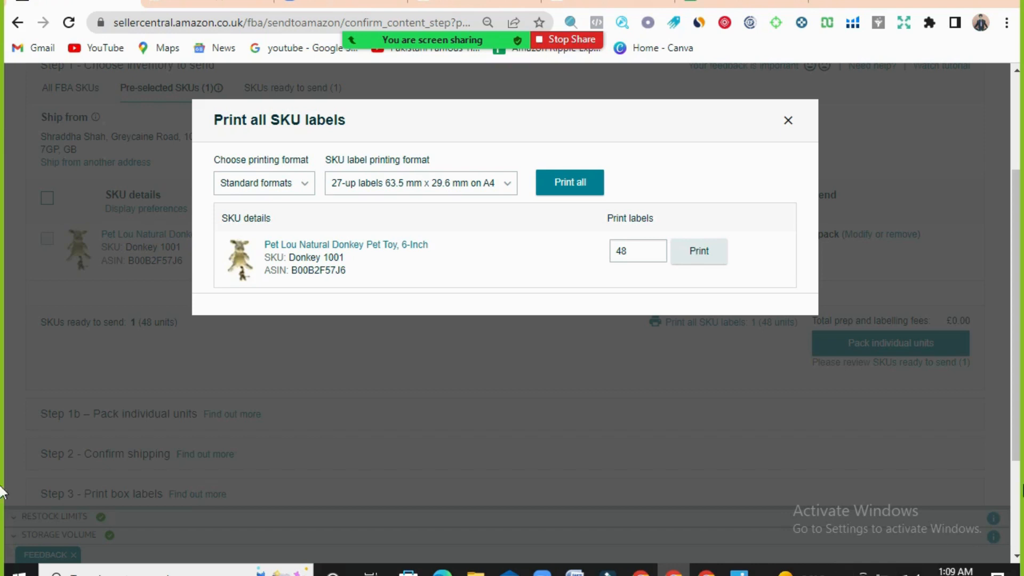
left_click(788, 121)
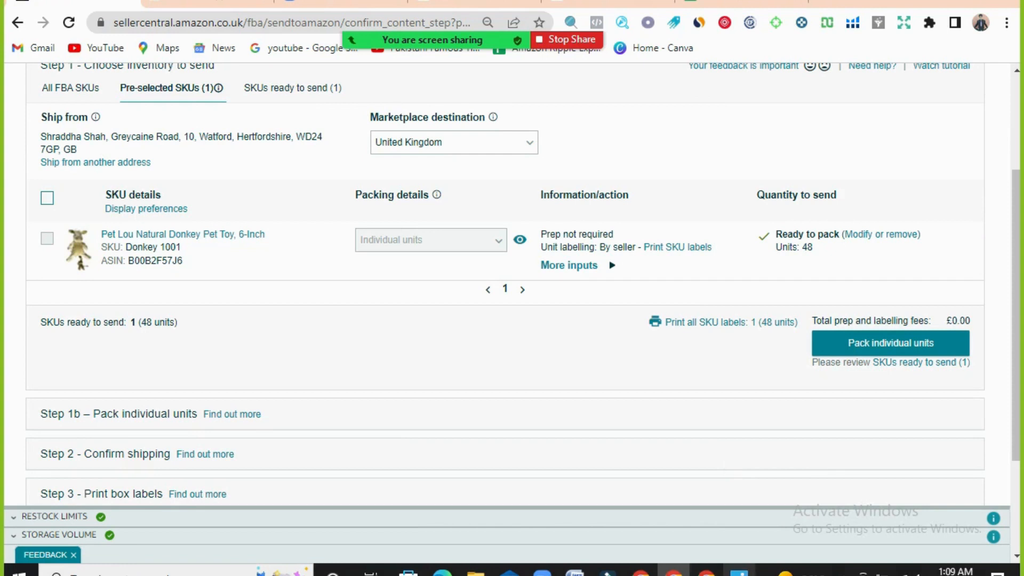
- Consult the donkey toy's figures in the prep sheet photo and continue the shipment to packing individual units
left_click(739, 569)
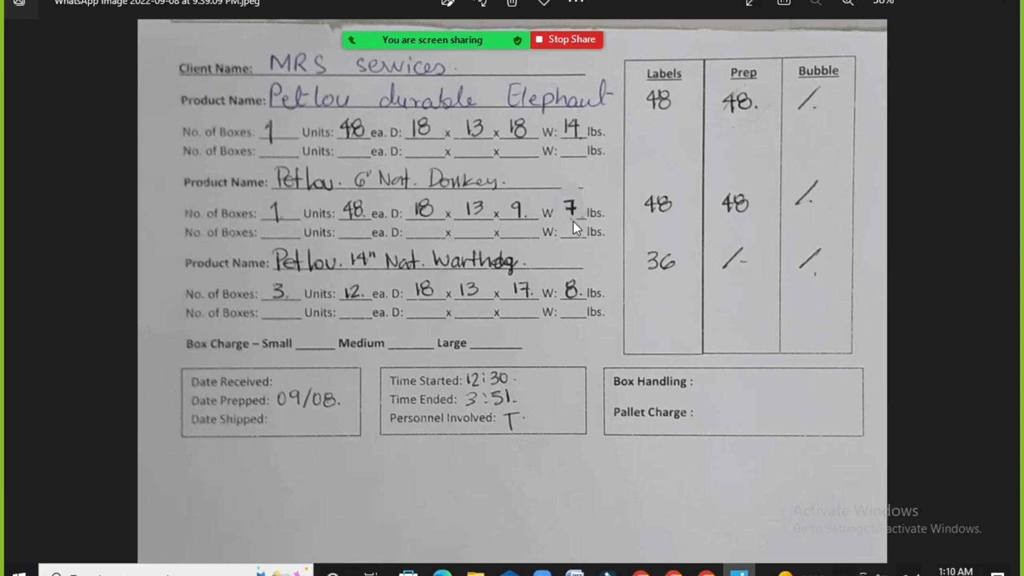
left_click(673, 570)
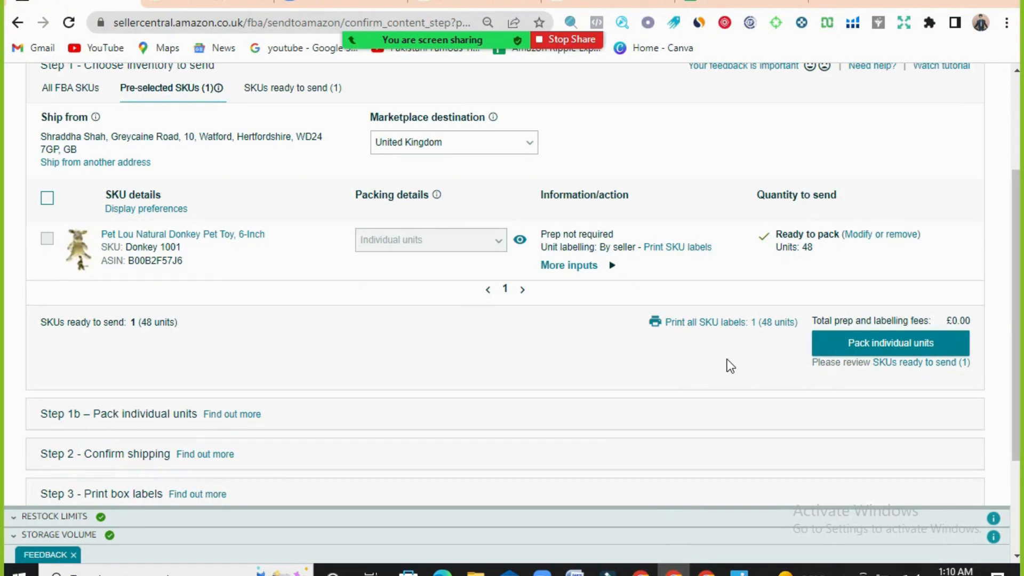
left_click(886, 344)
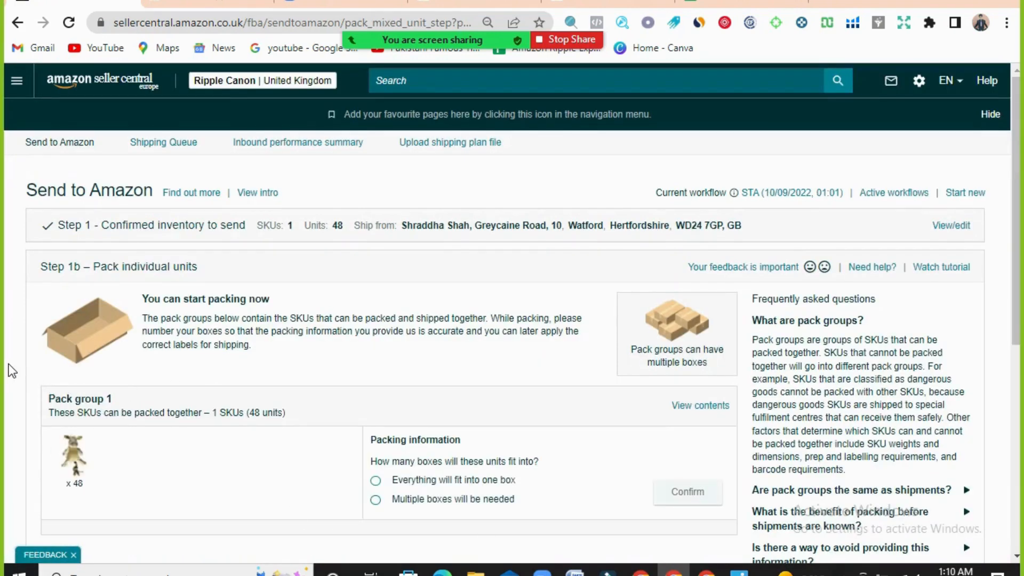
- Check the box count in the prep sheet photo and confirm that everything in pack group 1 will fit into one box
scroll(11, 367, "down", 2)
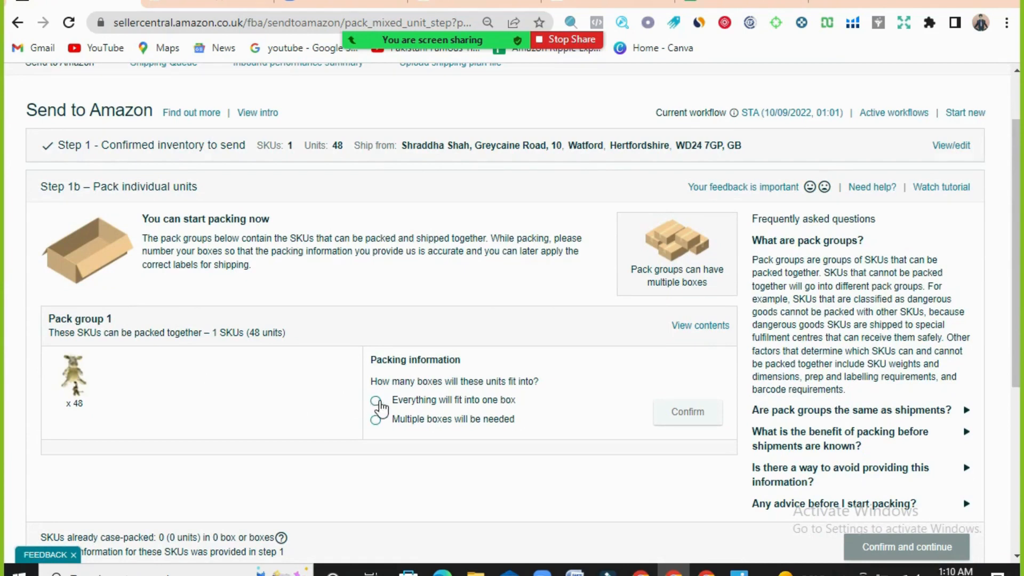
left_click(376, 400)
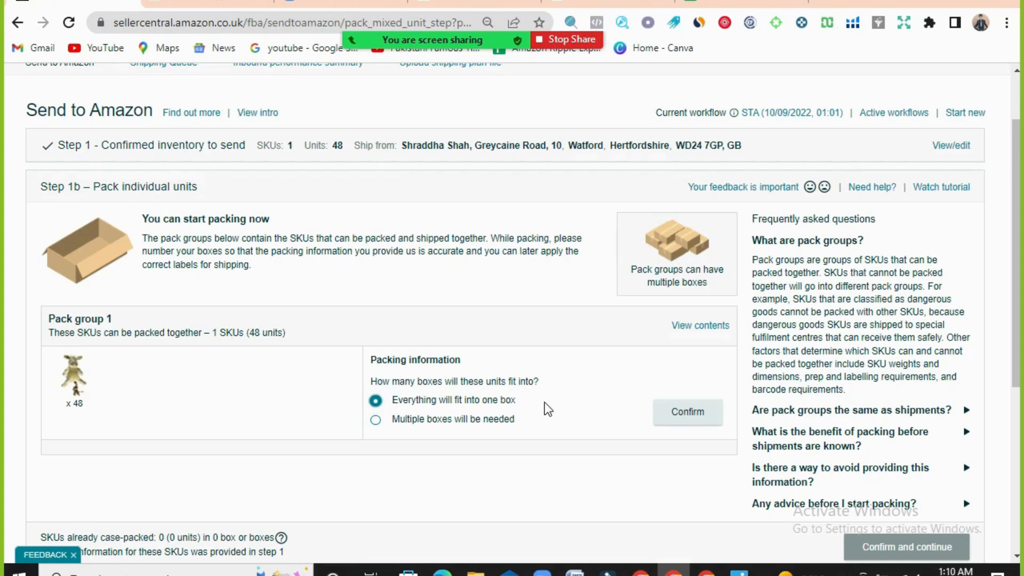
left_click(373, 422)
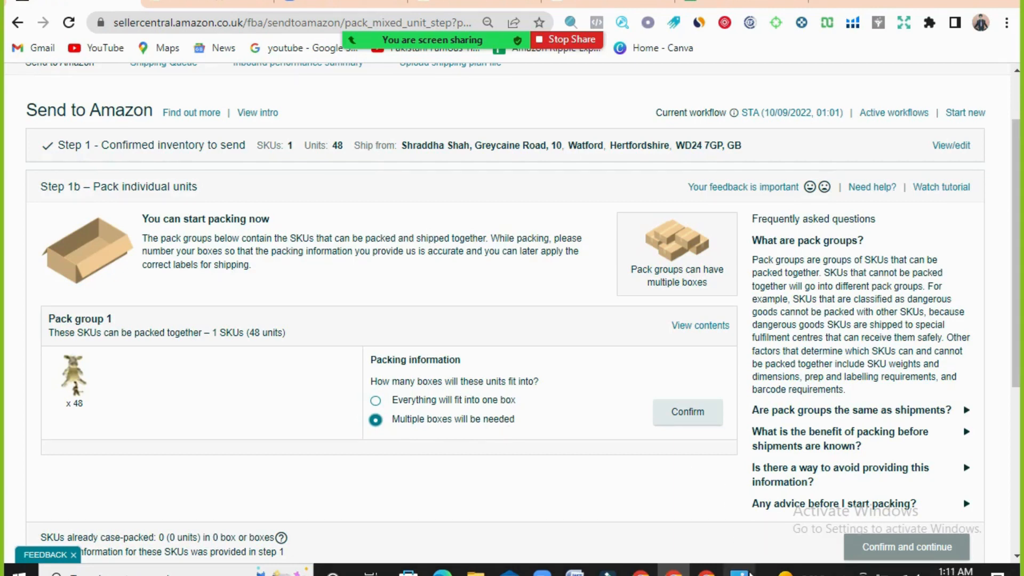
left_click(739, 568)
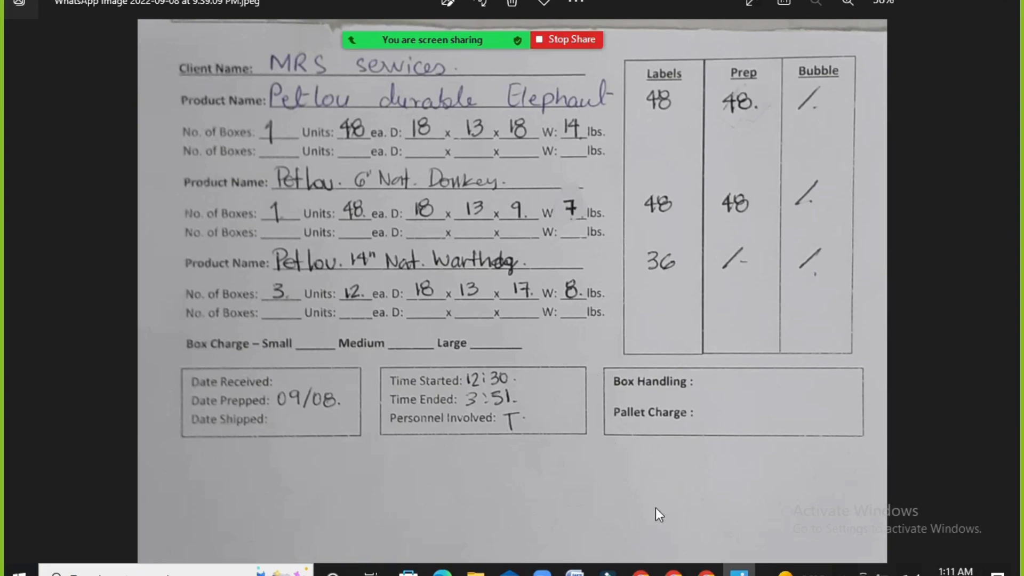
left_click(673, 570)
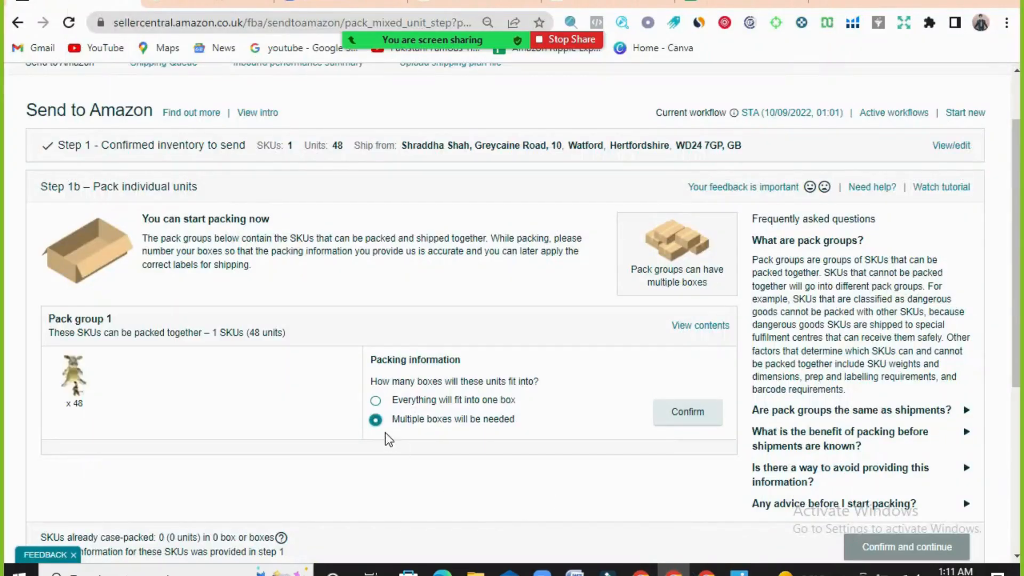
left_click(376, 401)
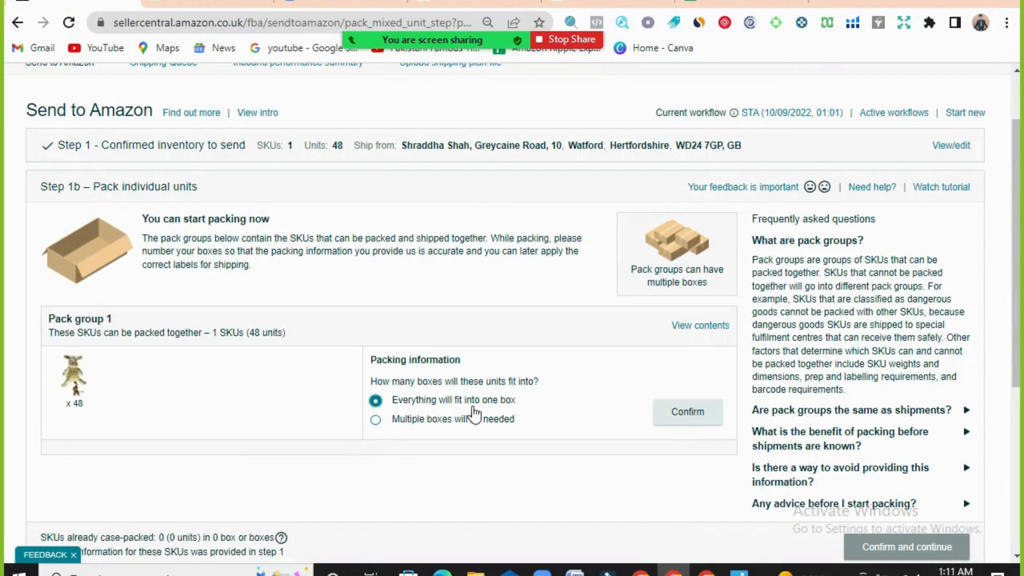
left_click(682, 419)
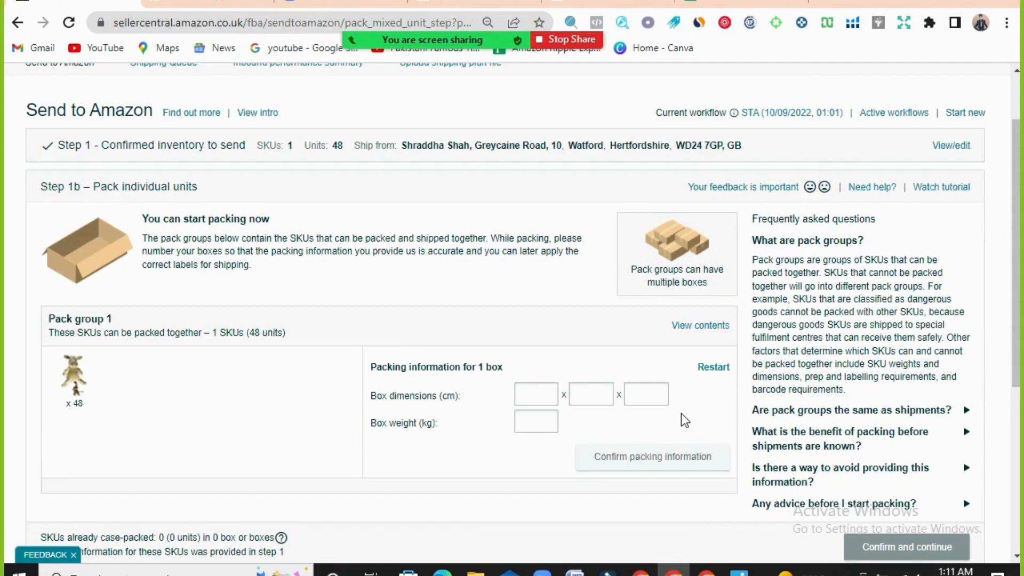
- Look up the donkey toy's box dimensions and weight in the prep sheet photo and return to the packing information form
left_click(739, 570)
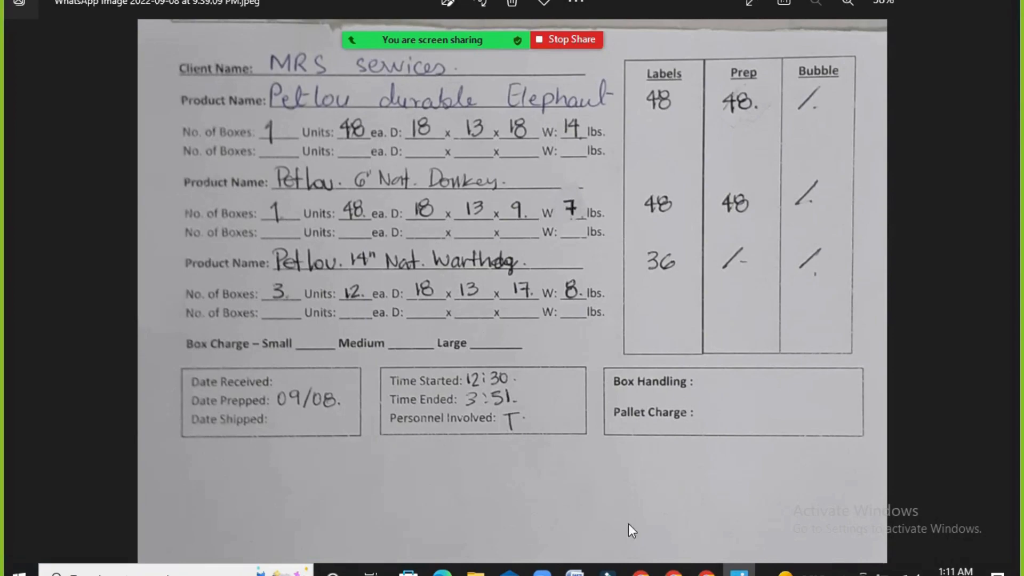
left_click(674, 569)
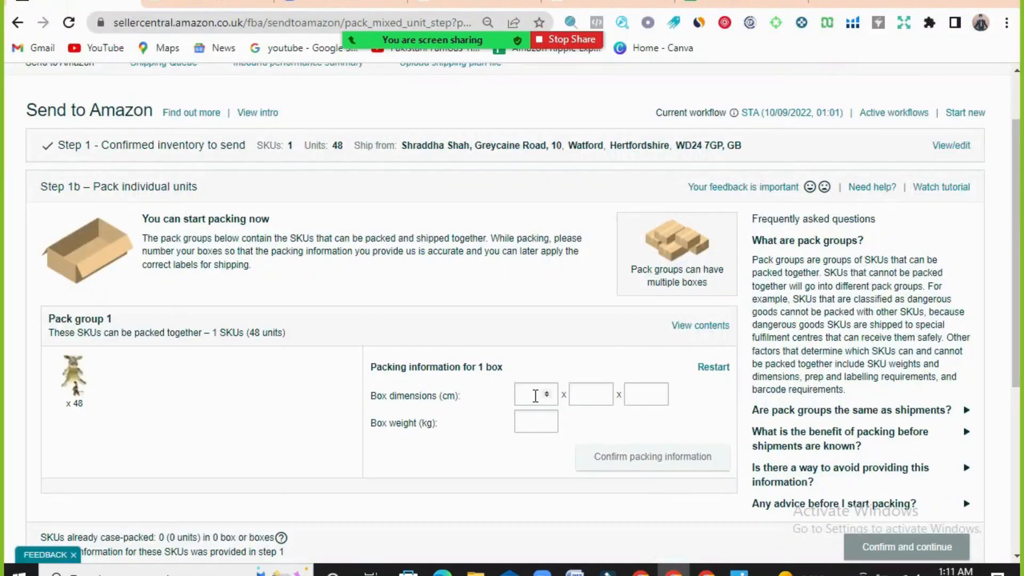
- Enter box dimensions of 18 x 13 x 9 cm in the packing information for the one box
left_click(536, 396)
type("18")
left_click(576, 393)
type("13")
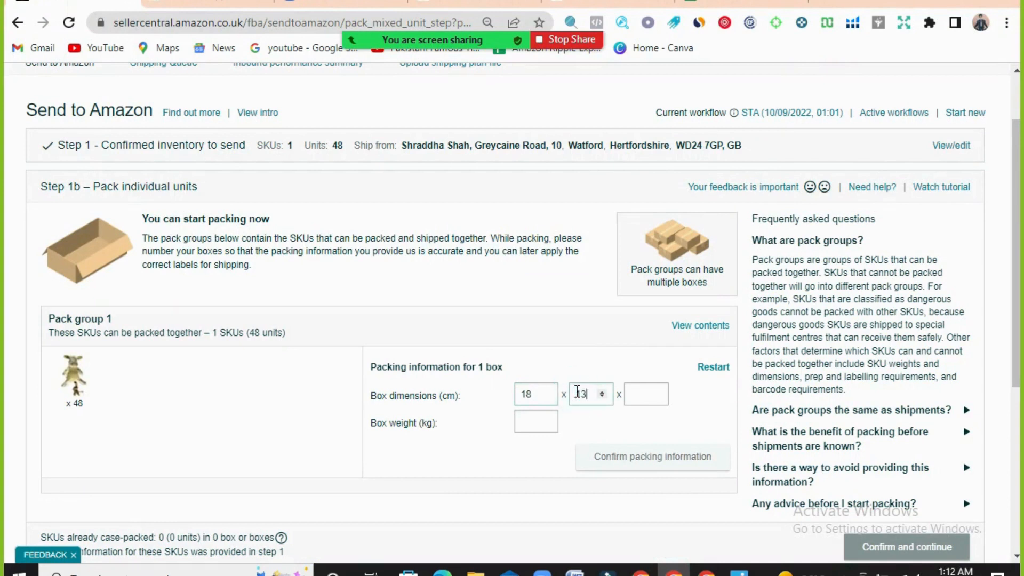
left_click(631, 393)
type("9")
- Check the donkey box weight in the prep sheet photo and search Google for "7ln into kg"
left_click(738, 570)
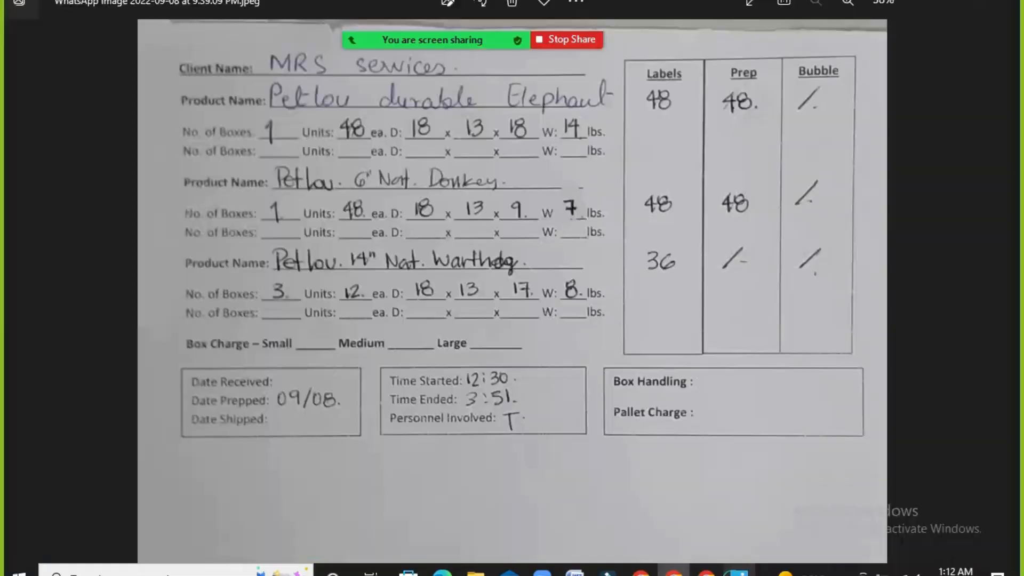
left_click(673, 570)
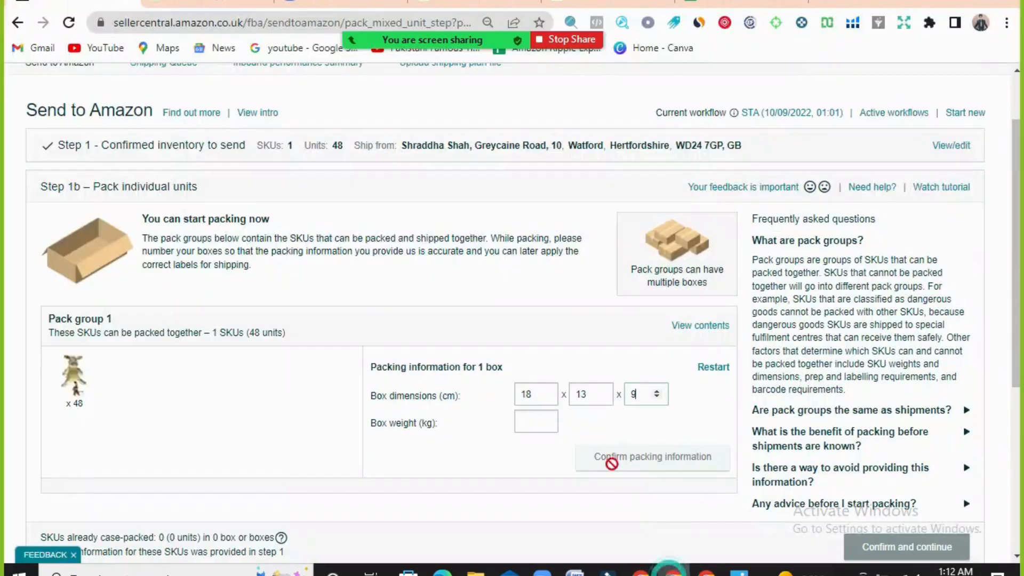
left_click(516, 422)
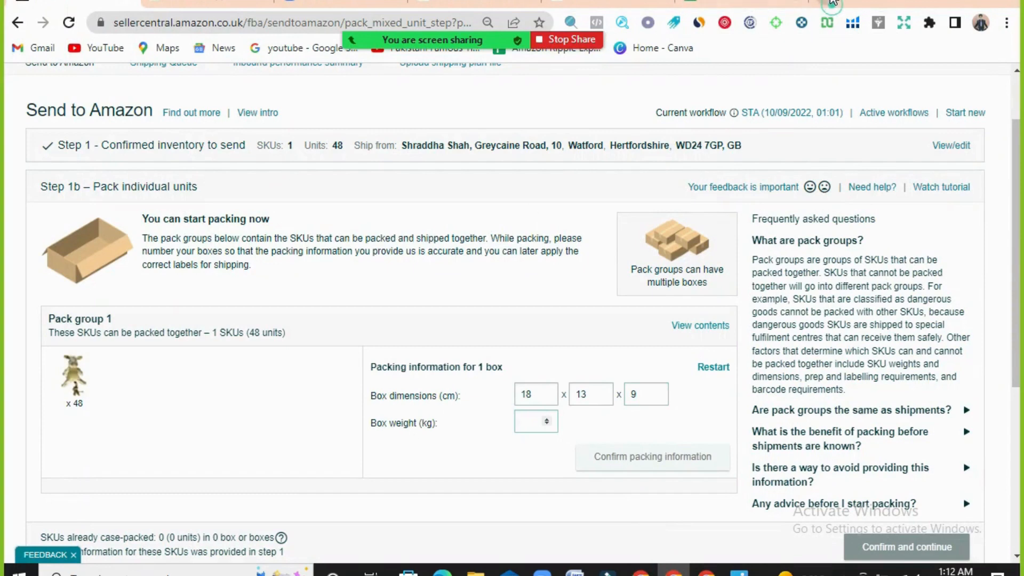
left_click(828, 2)
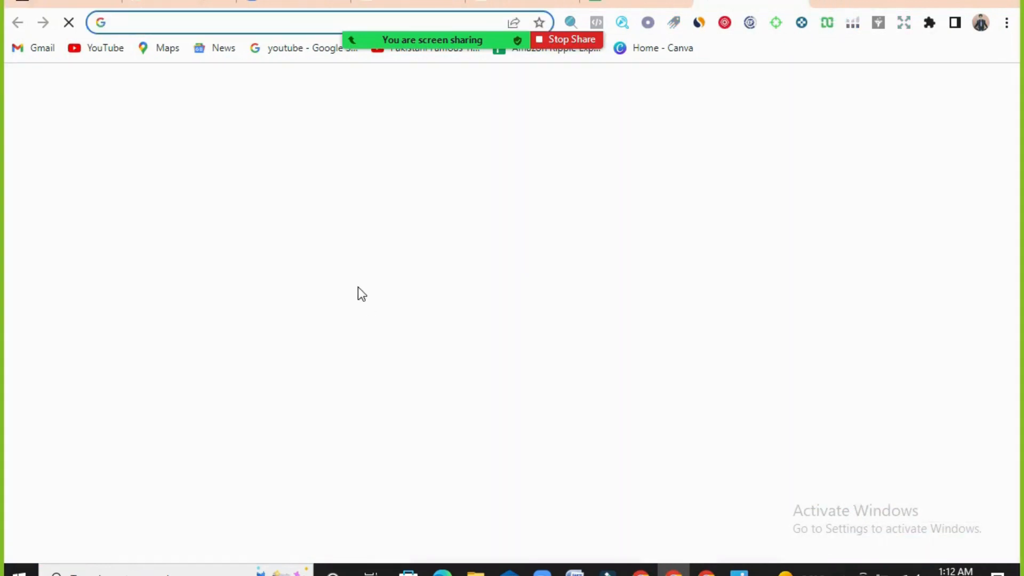
type("7ln into ")
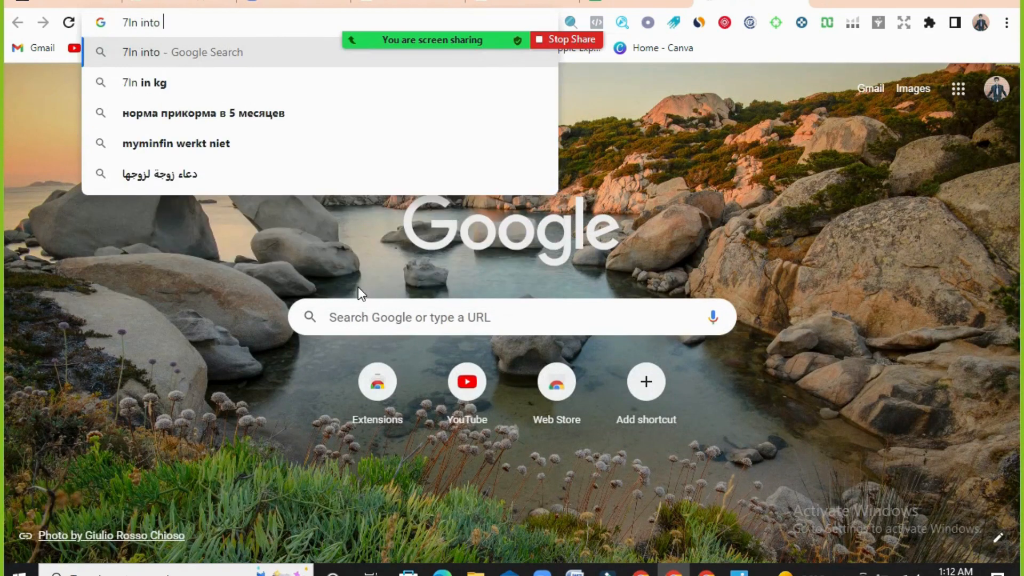
type("kg")
key("Return")
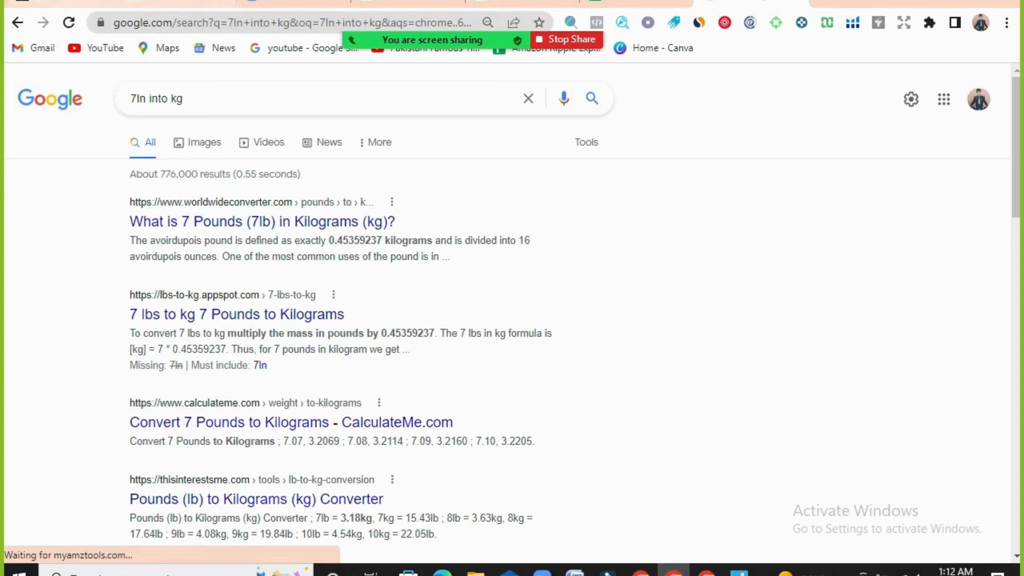
- Set the box weight to 0.45 kg in the Send to Amazon form and confirm the packing information
left_click(55, 5)
type("0.45")
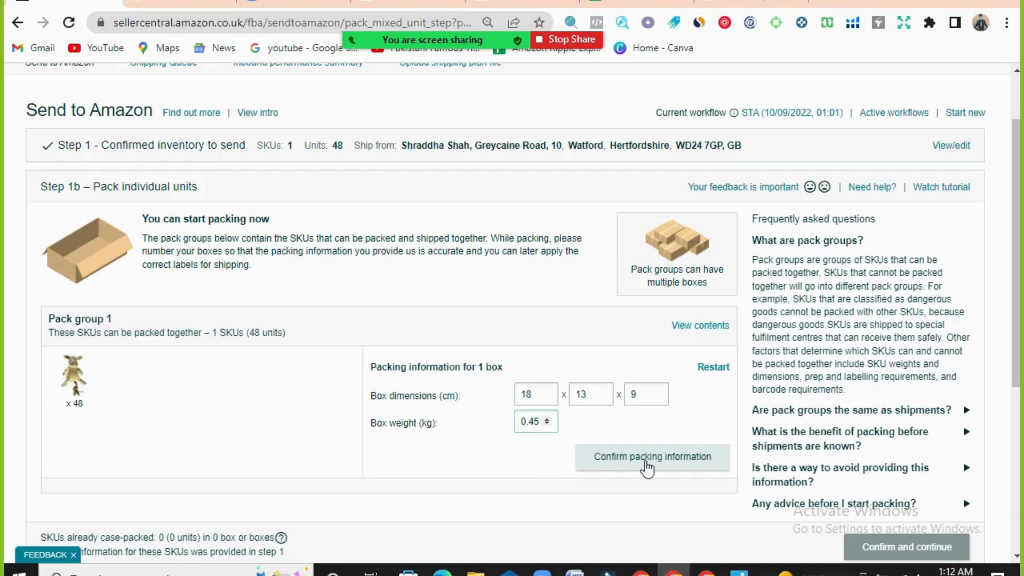
left_click(647, 467)
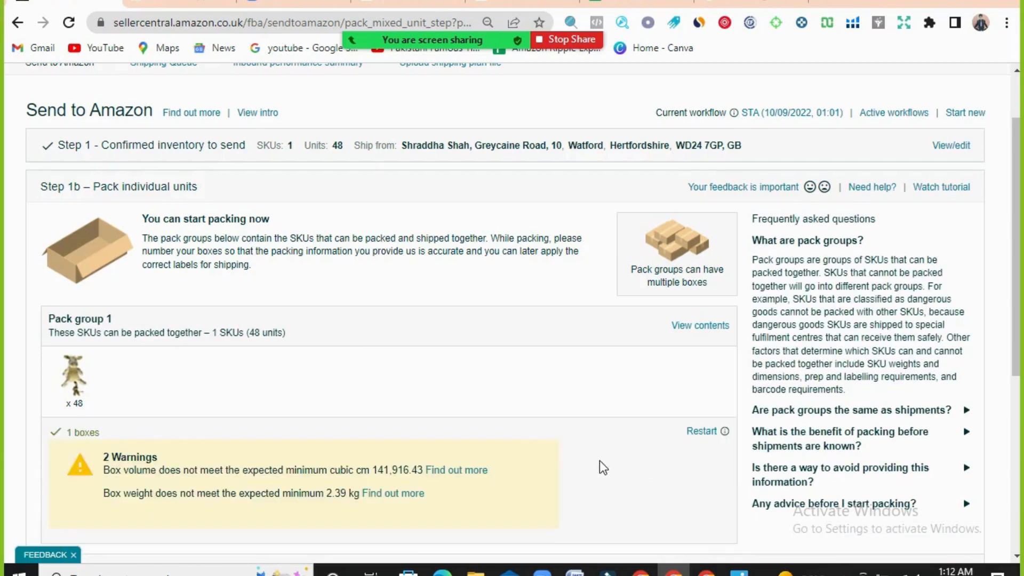
- Recheck the donkey toy's figures in the prep sheet photo and confirm the packing step to continue to shipping
scroll(601, 468, "down", 3)
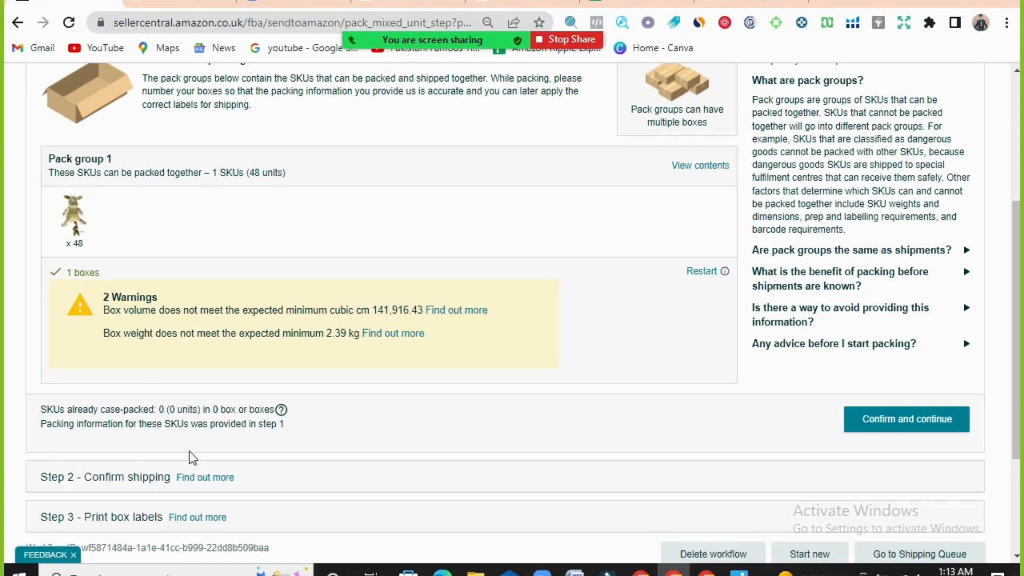
left_click(739, 570)
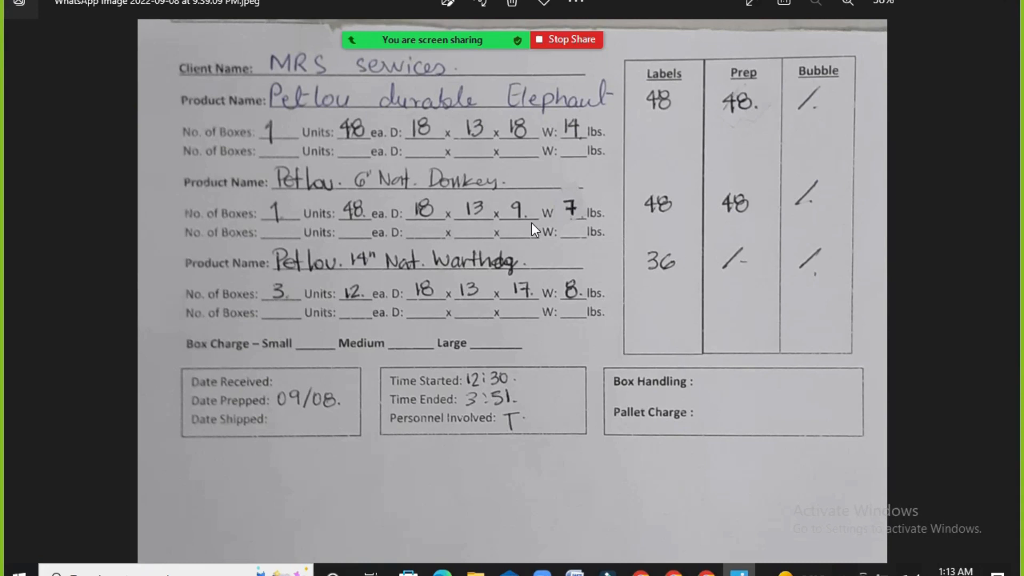
left_click(673, 570)
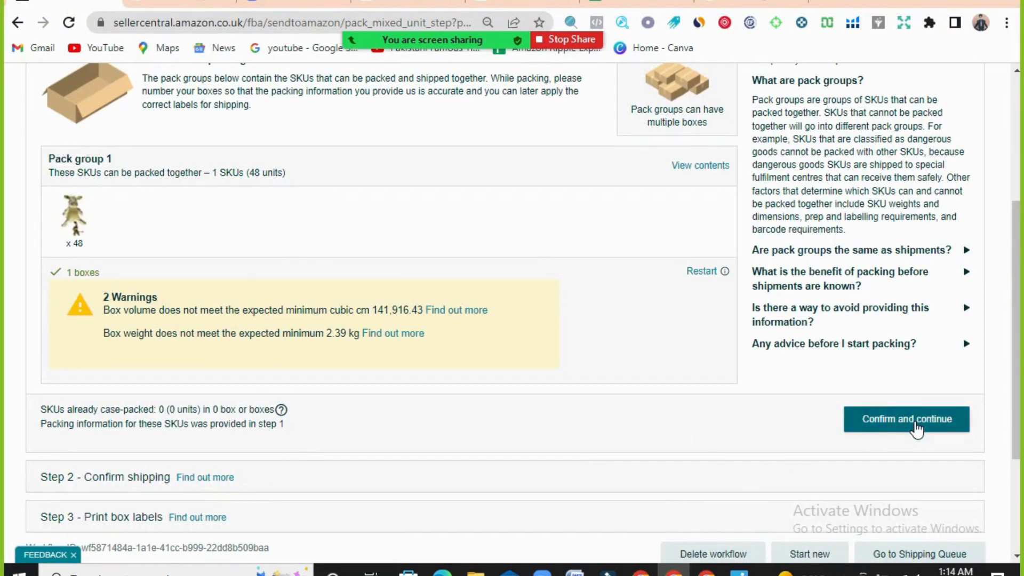
left_click(916, 429)
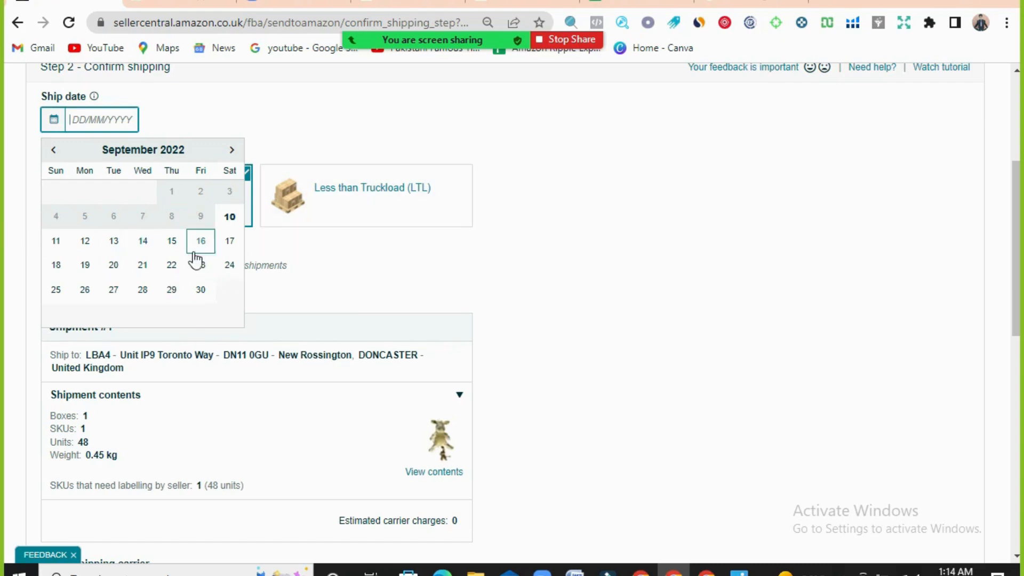
- Set the ship date to 13/09/2022 and choose Small parcel delivery (SPD) as the shipping mode
left_click(114, 242)
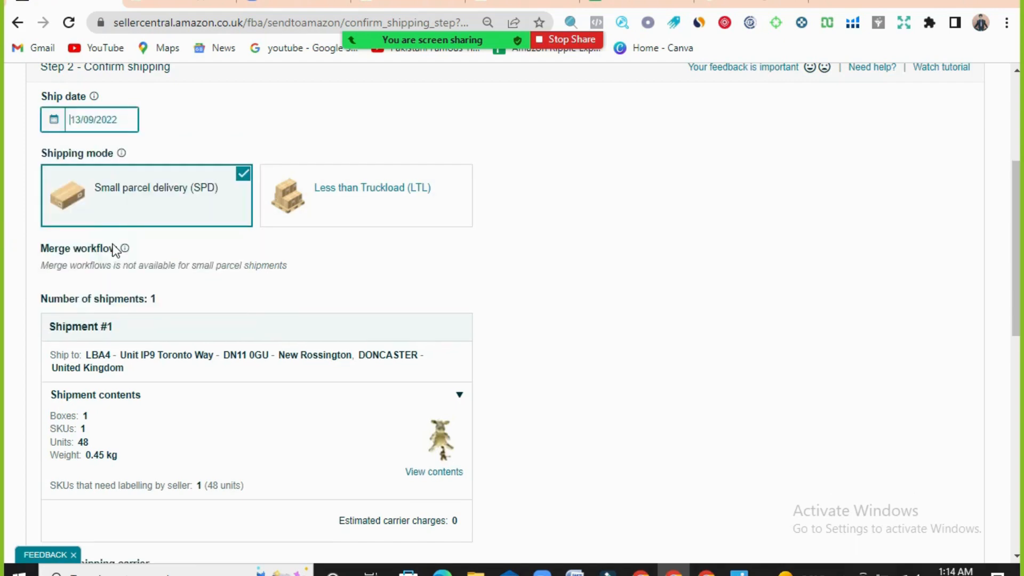
mouse_move(140, 265)
left_click(172, 194)
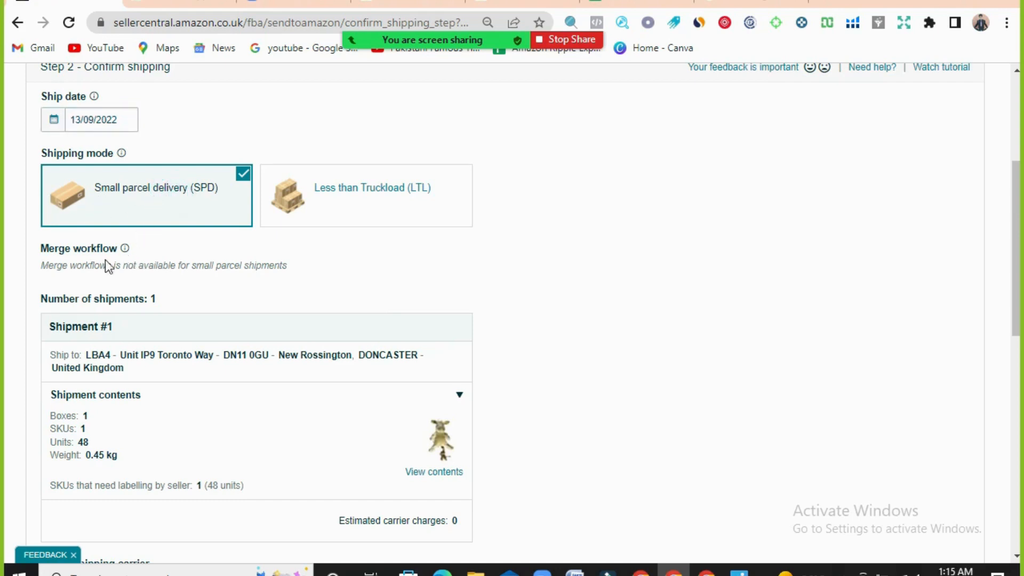
- Review the ship-to address and the contents of Shipment #1
scroll(45, 269, "down", 2)
scroll(55, 249, "down", 2)
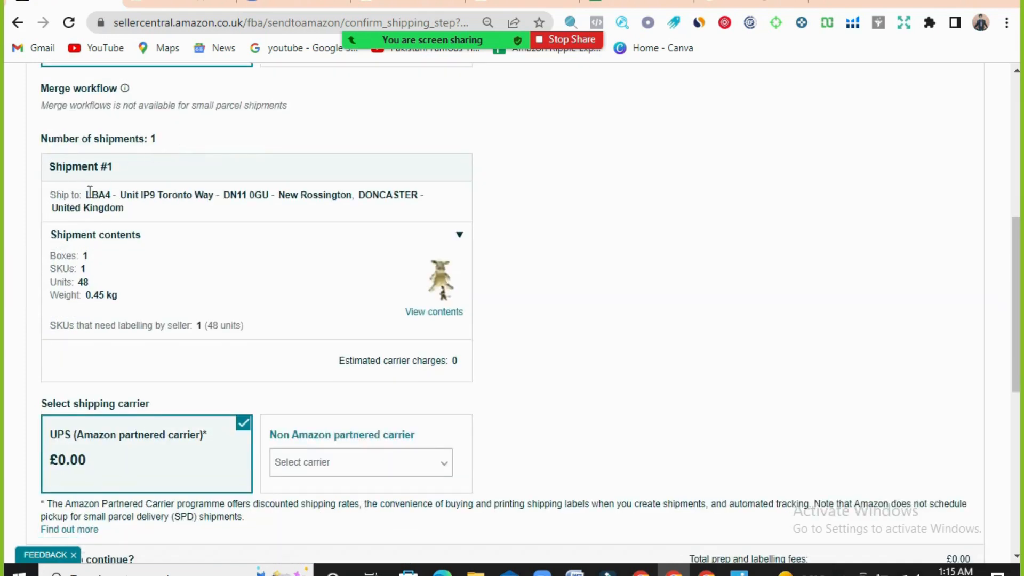
left_click_drag(85, 194, 436, 193)
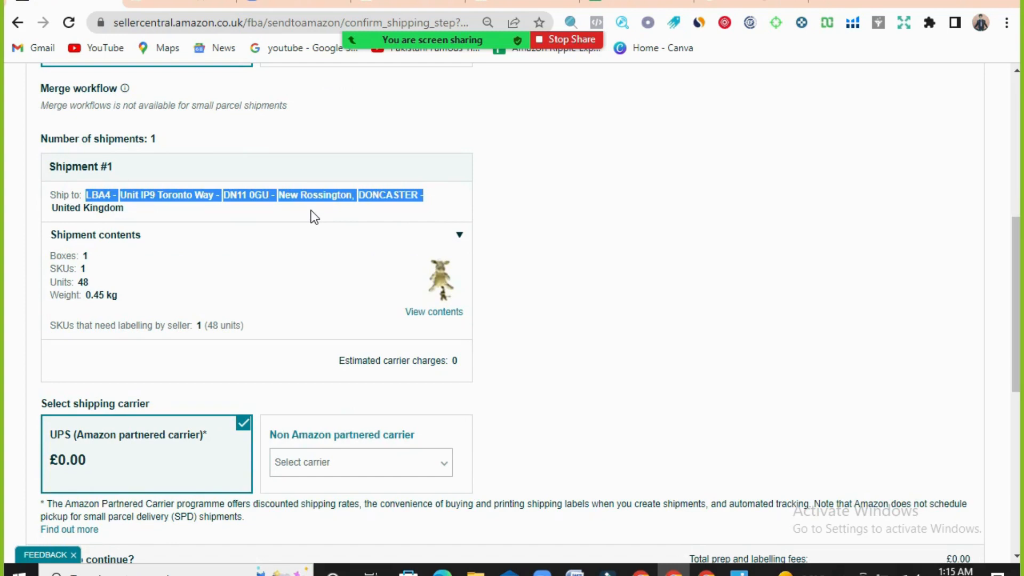
left_click(264, 211)
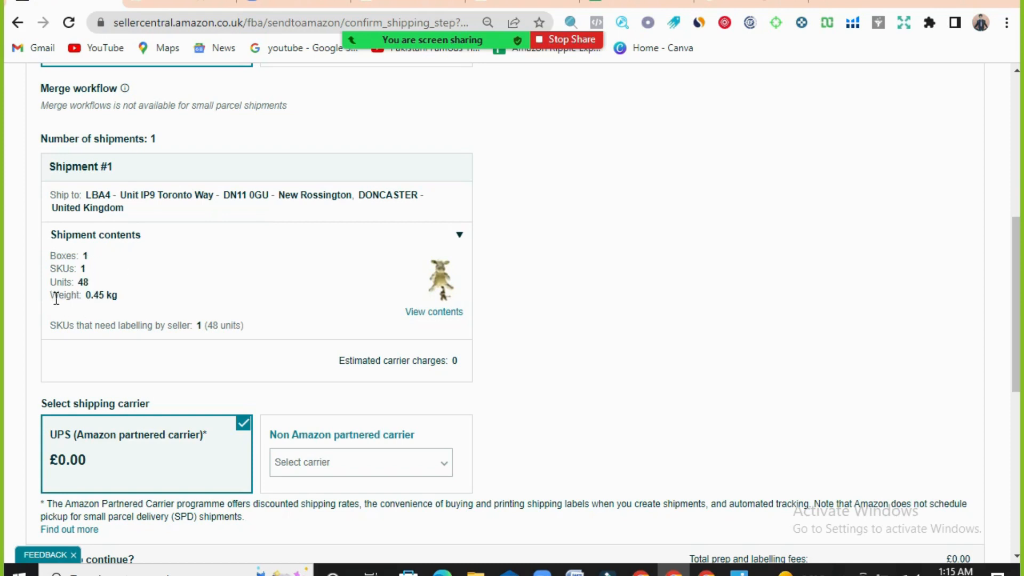
- Look through the available non Amazon partnered carriers and close the list without choosing one
scroll(75, 314, "down", 2)
scroll(3, 261, "down", 2)
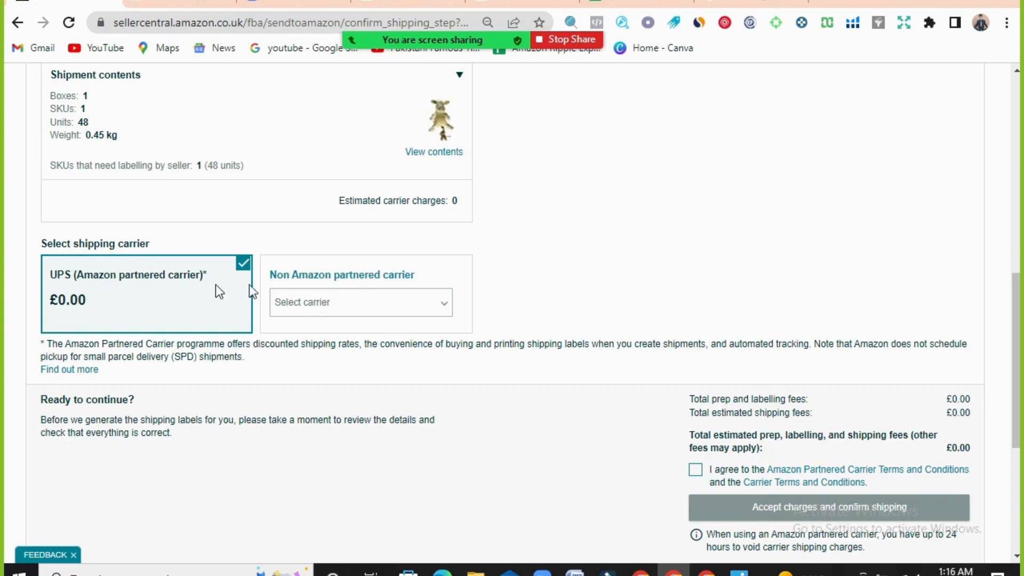
left_click(445, 303)
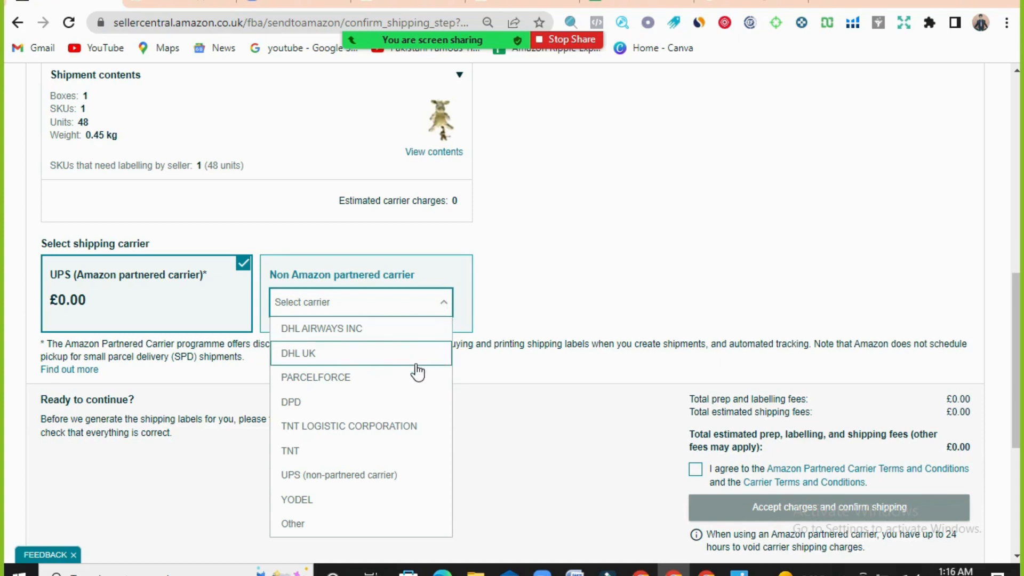
scroll(409, 430, "down", 3)
scroll(409, 429, "up", 5)
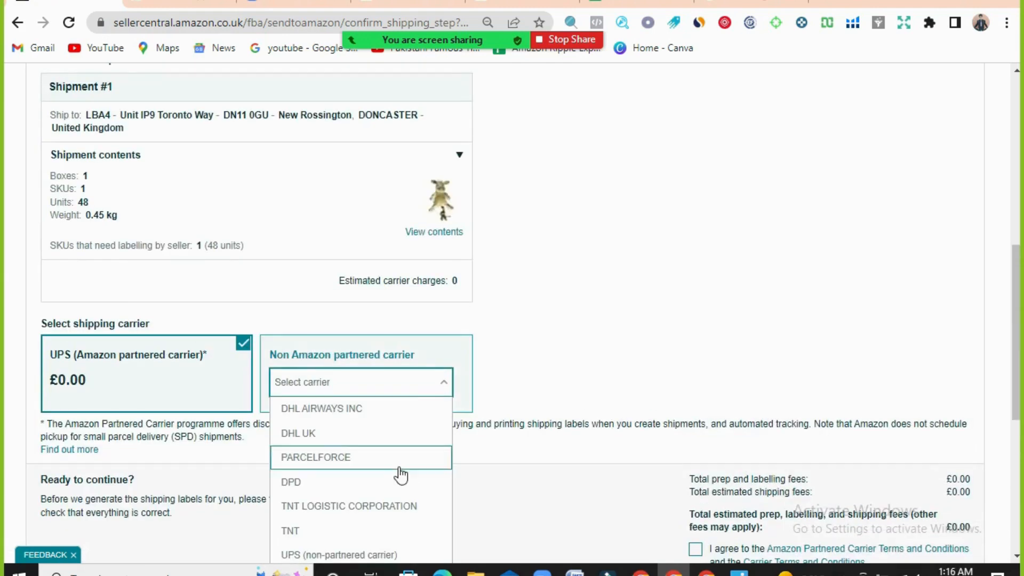
scroll(401, 475, "down", 2)
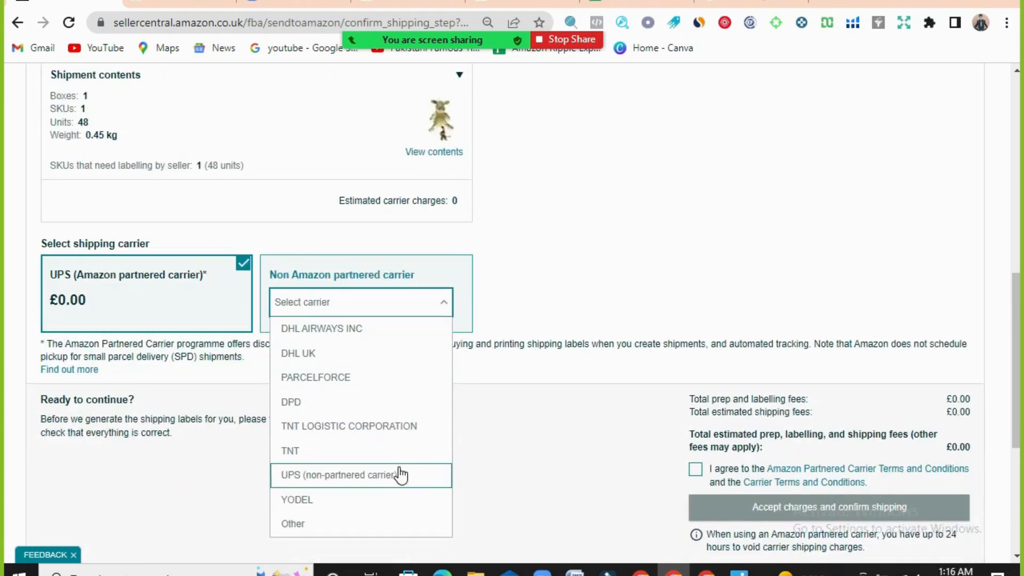
left_click(571, 255)
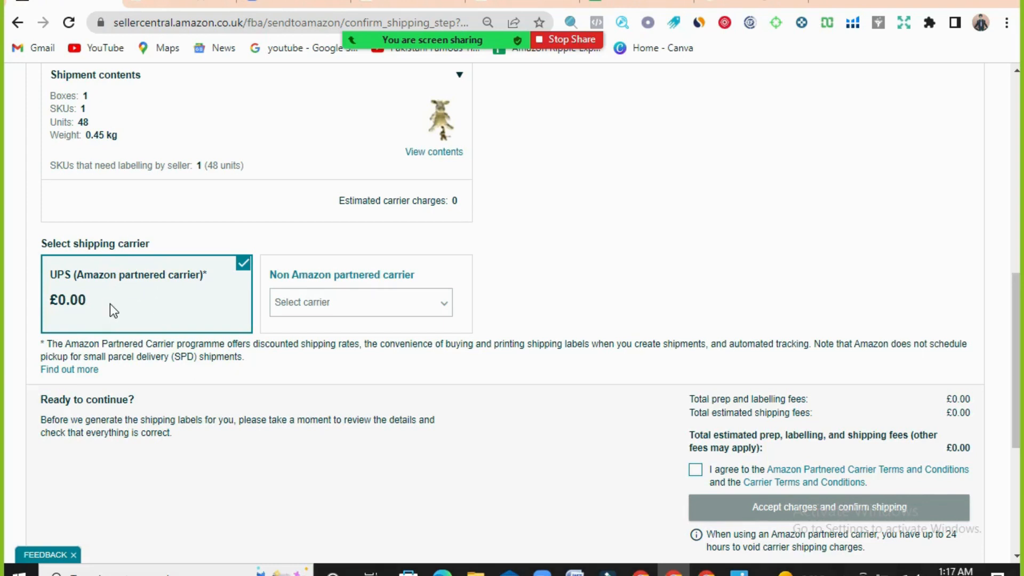
- Agree to the Amazon Partnered Carrier and Carrier terms, accept the charges and confirm shipping with UPS
scroll(478, 400, "down", 2)
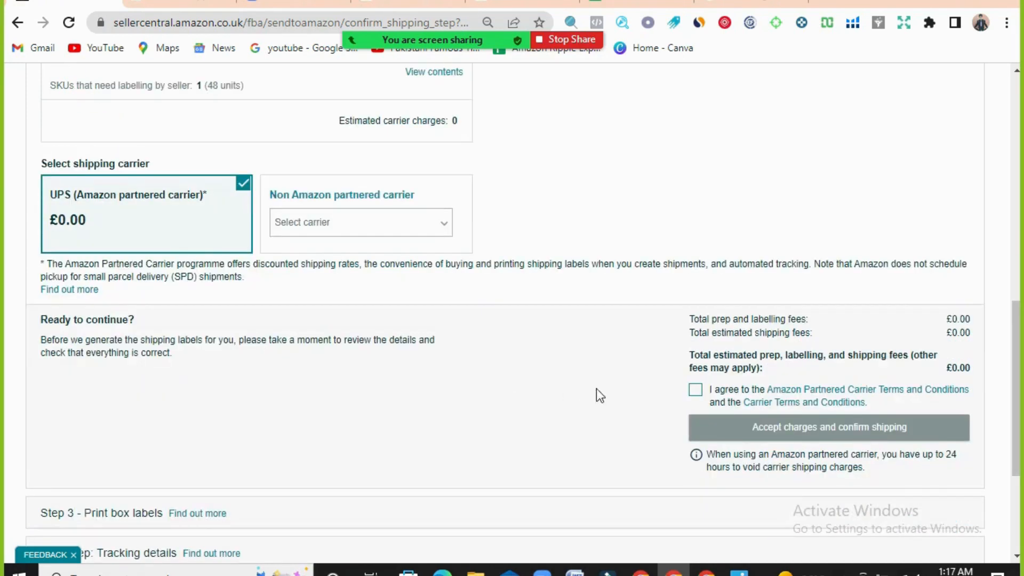
left_click(695, 393)
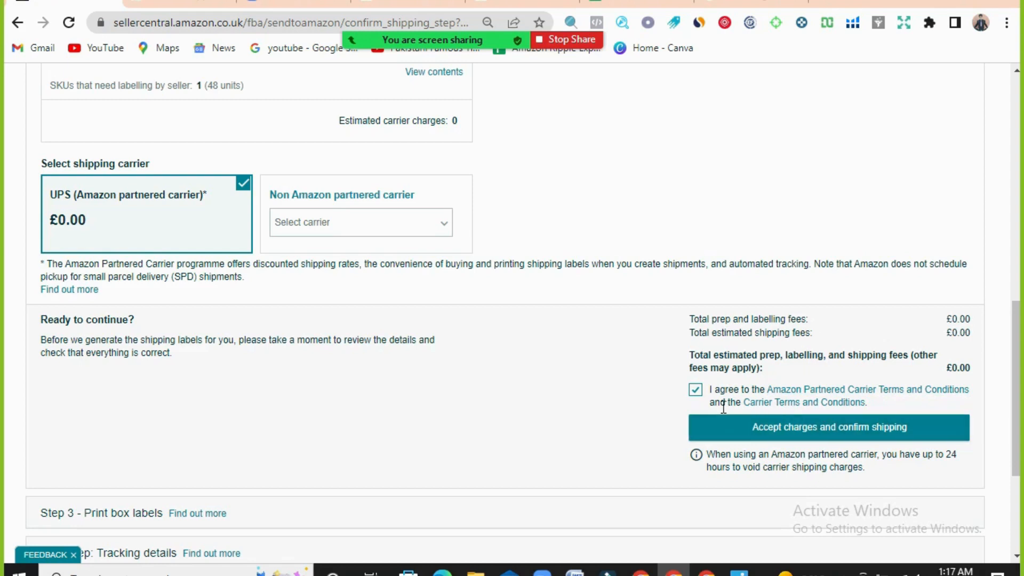
left_click(914, 428)
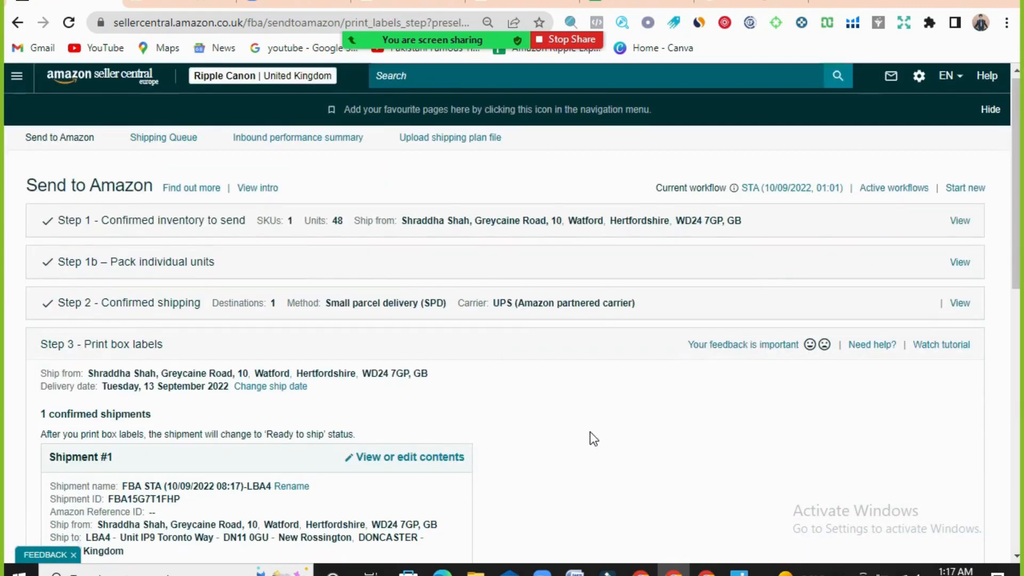
- Review the confirmed shipment's ship-from address, delivery date and shipment ID
scroll(590, 430, "down", 3)
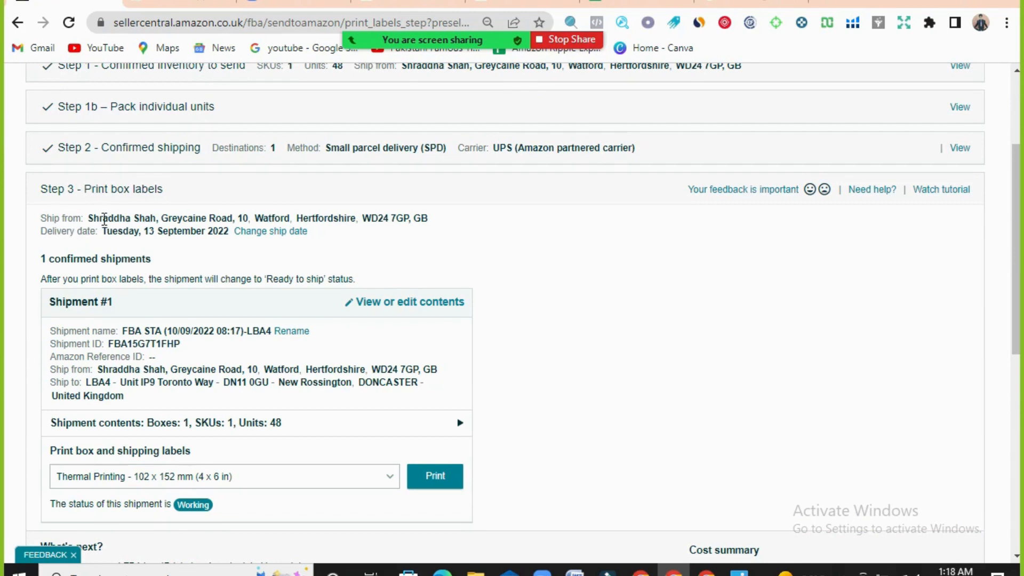
left_click_drag(102, 218, 426, 233)
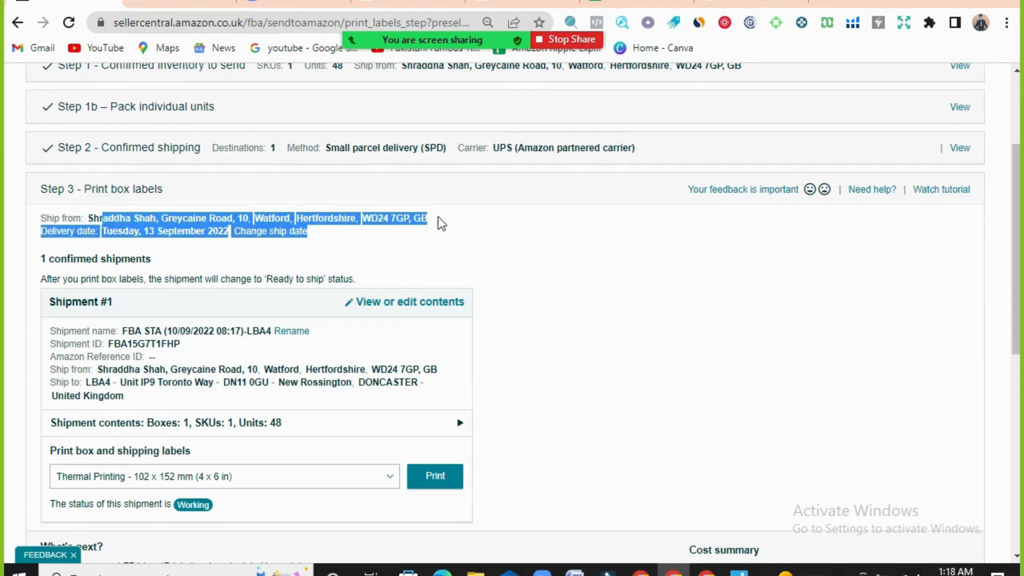
left_click(442, 218)
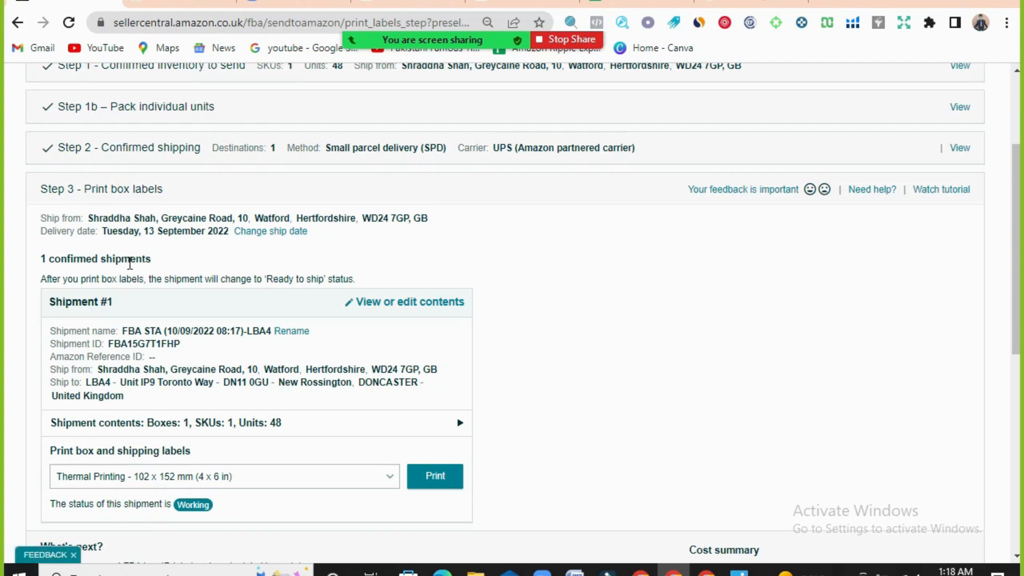
scroll(126, 320, "down", 1)
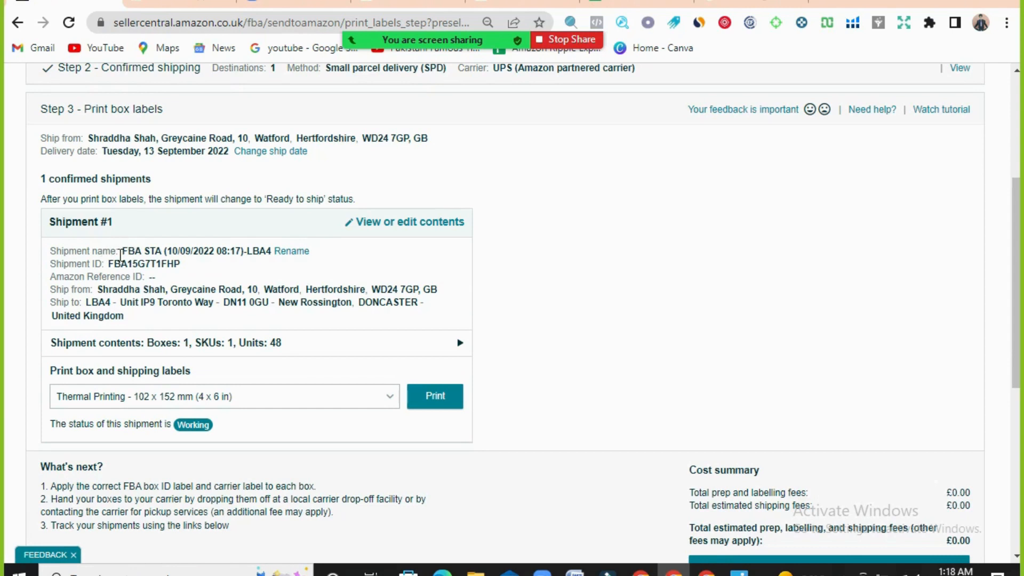
left_click_drag(108, 263, 183, 274)
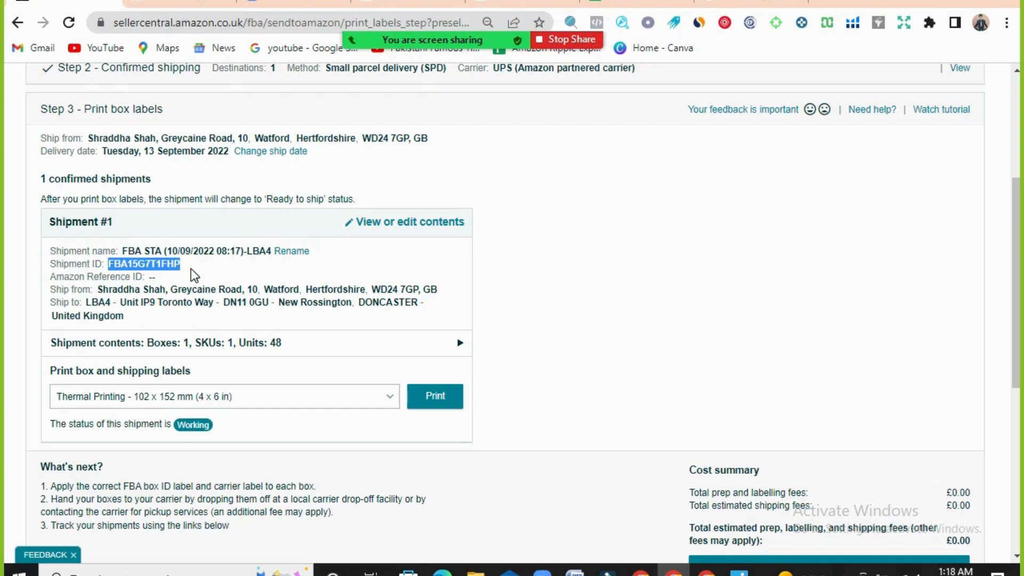
left_click(194, 275)
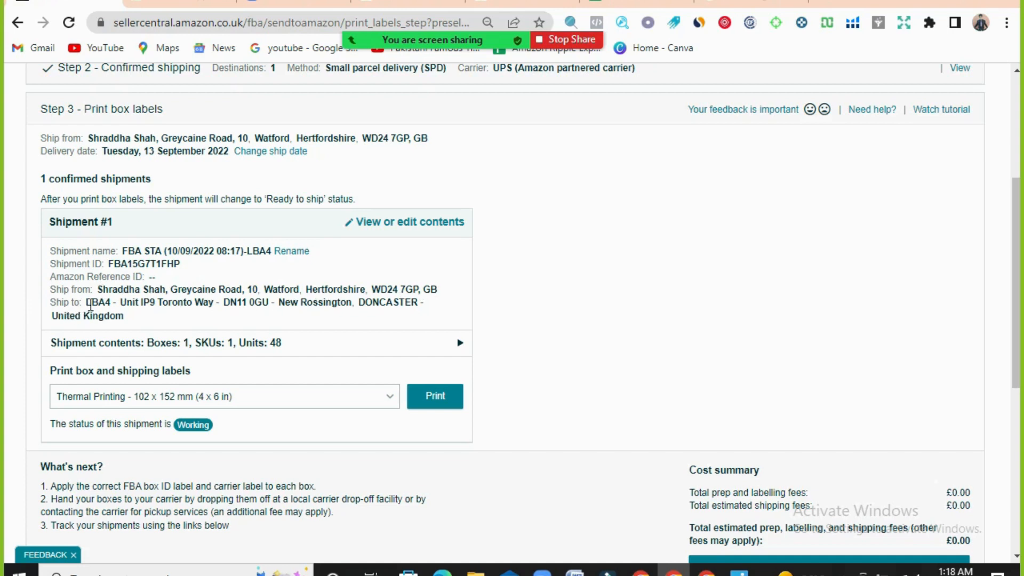
- Check the shipment's destination address and print its box and shipping labels in Thermal Printing 102 x 152 mm (4 x 6 in) format
left_click_drag(91, 303, 279, 310)
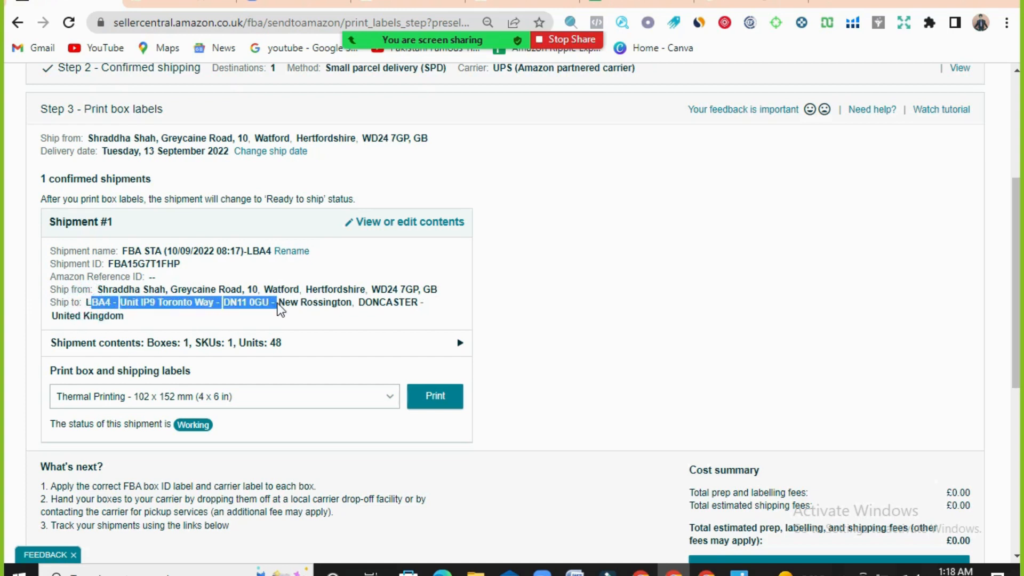
left_click(185, 321)
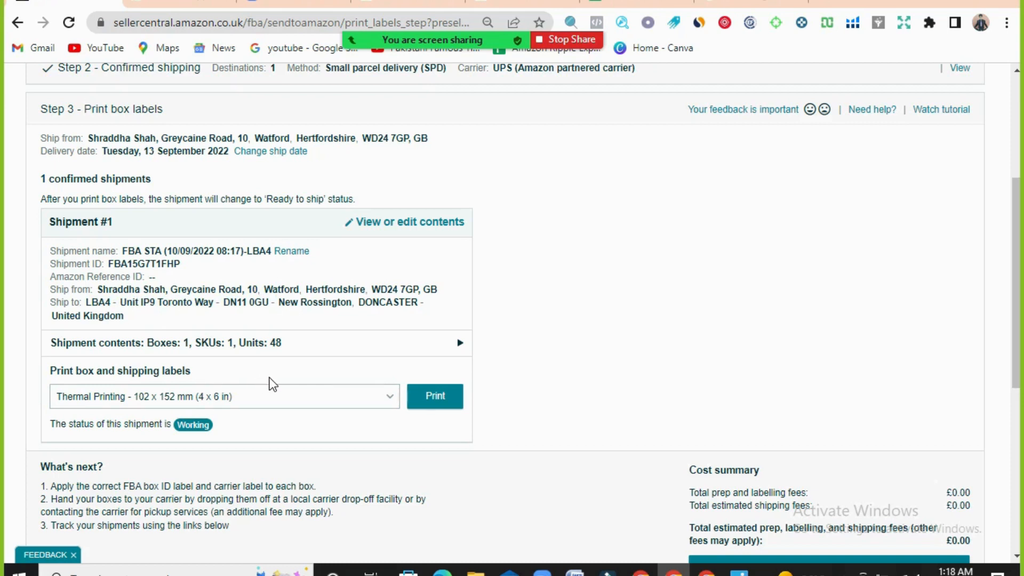
left_click(434, 409)
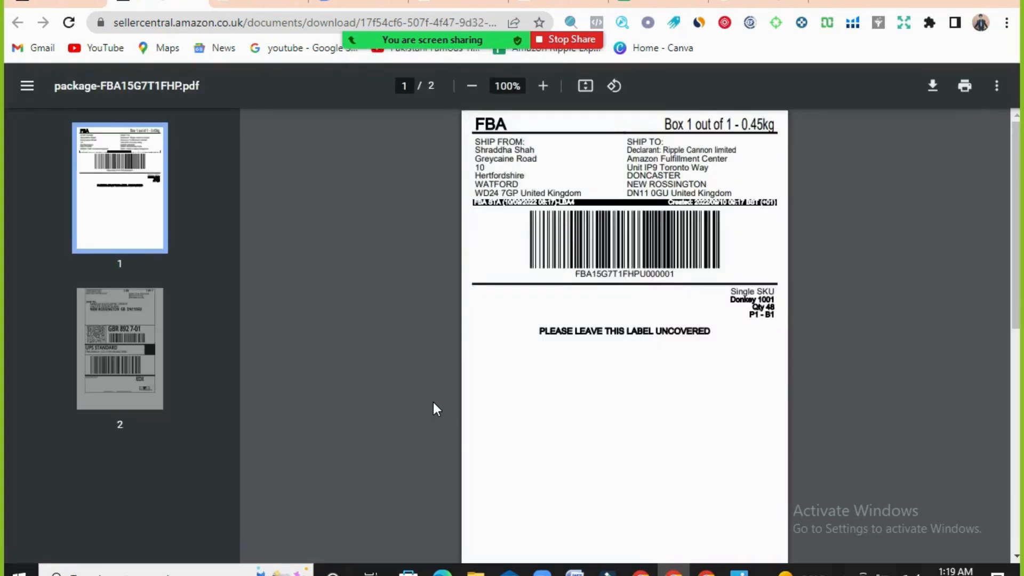
- Compare the FBA box label with the UPS carrier label in the two-page shipping label PDF
scroll(457, 401, "down", 10)
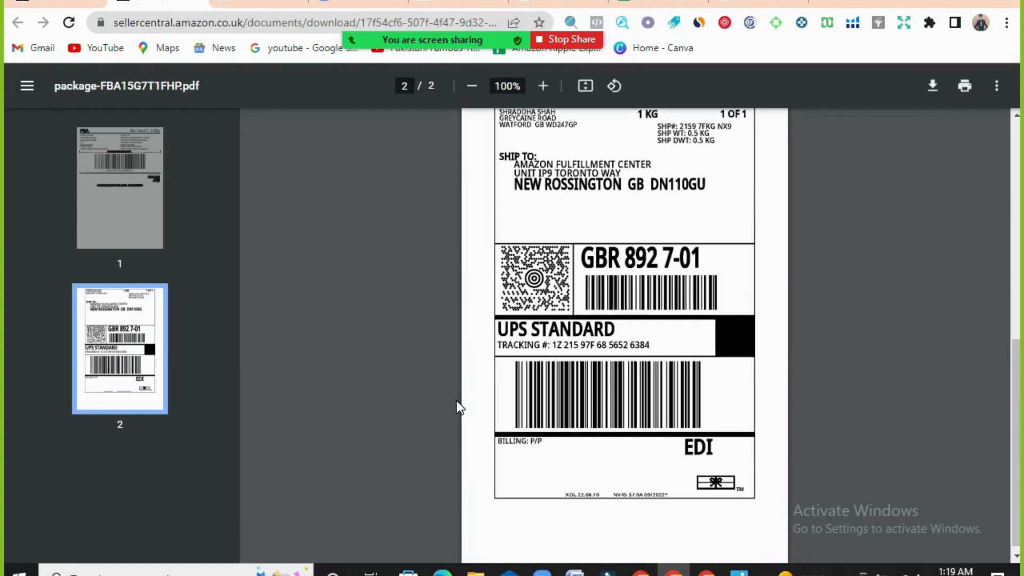
scroll(459, 408, "up", 10)
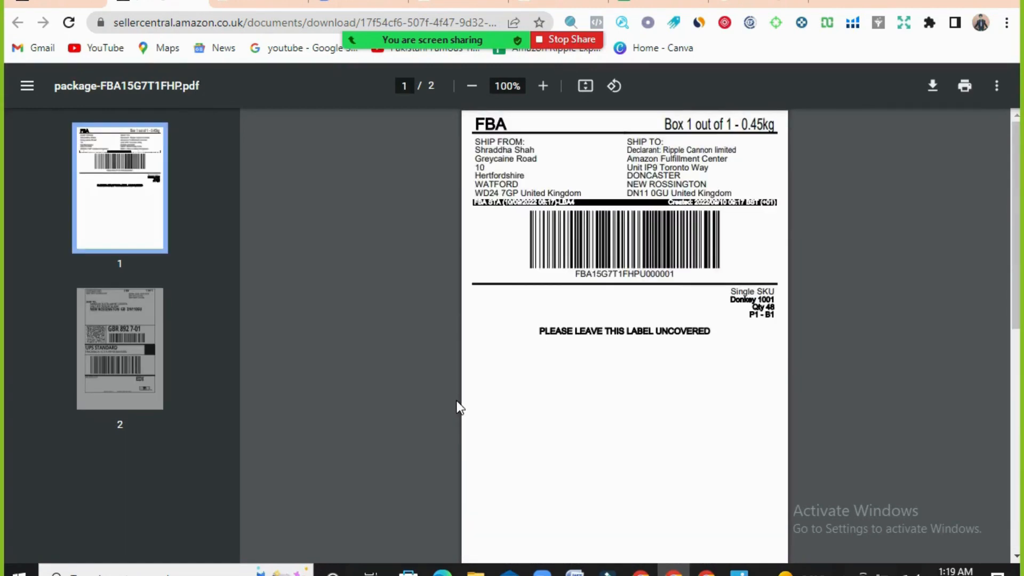
scroll(458, 408, "down", 10)
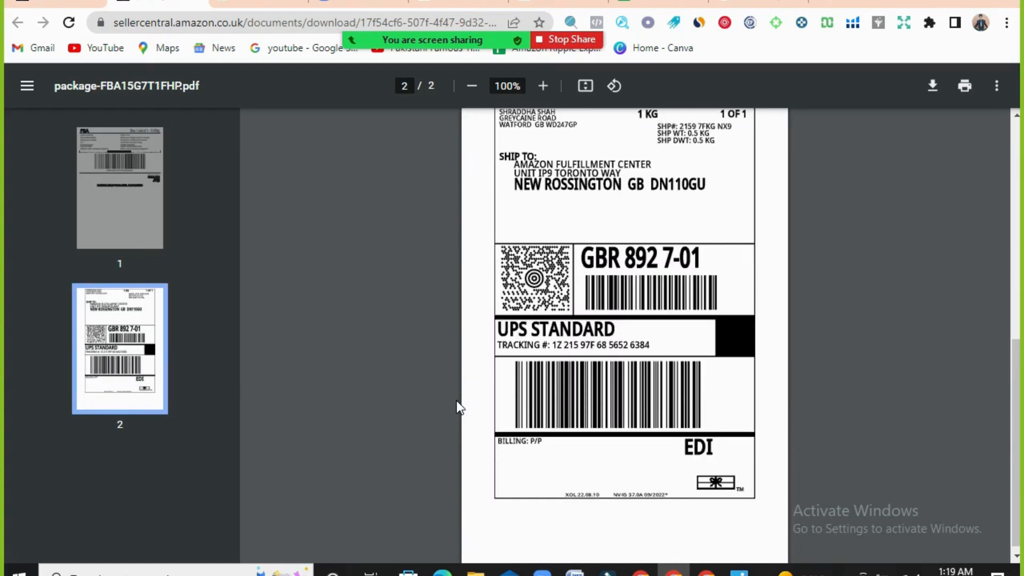
scroll(459, 408, "up", 10)
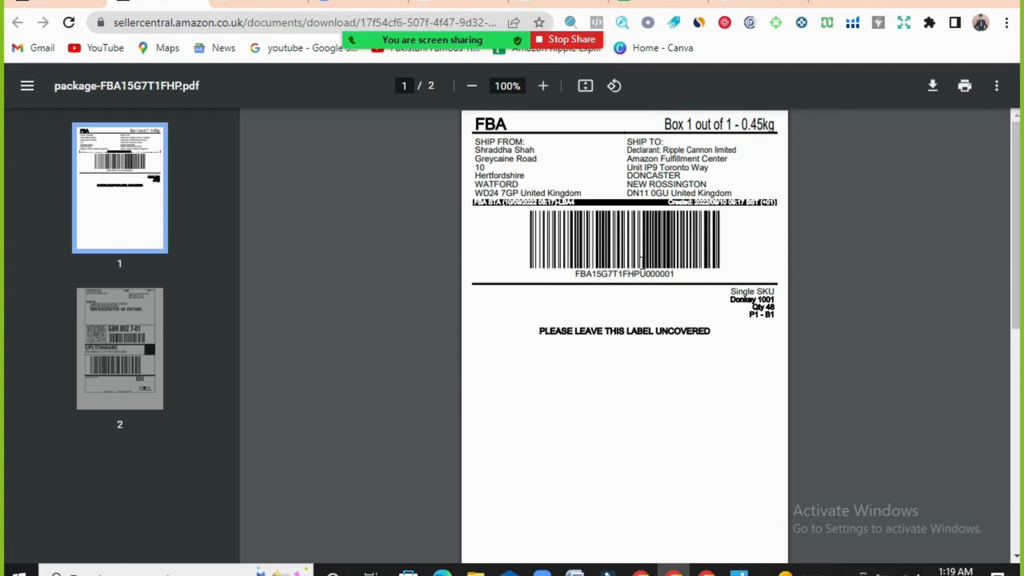
scroll(642, 261, "down", 10)
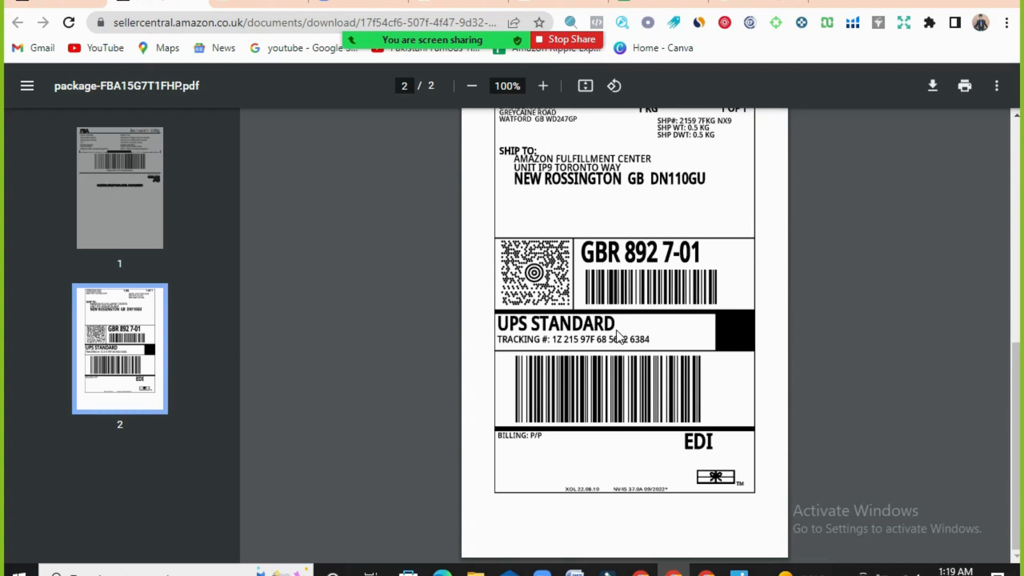
scroll(618, 336, "up", 10)
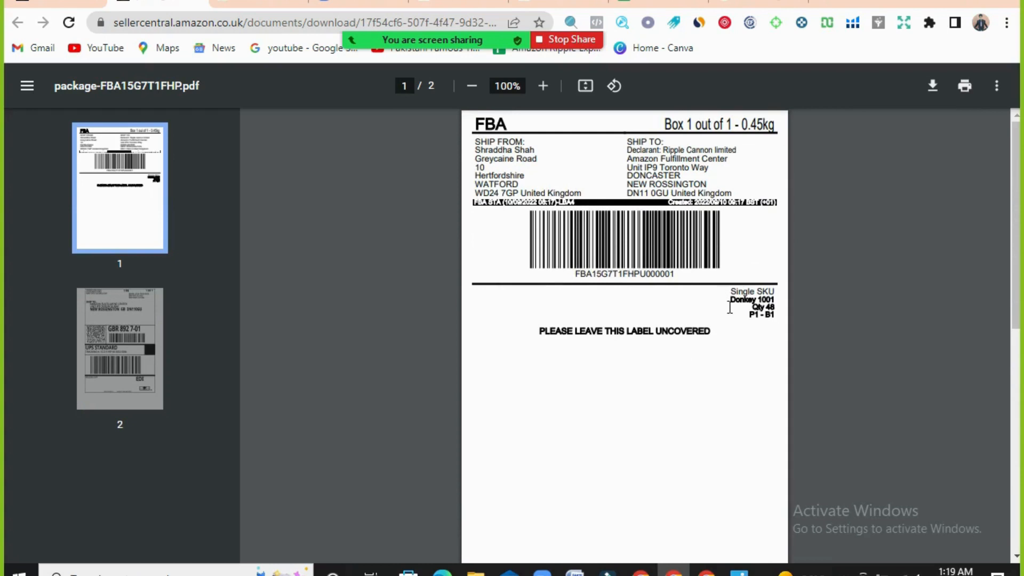
- Examine the FBA box label's SKU, quantity, ship-to details and the box ID beneath its barcode
left_click_drag(730, 299, 786, 300)
left_click(767, 350)
left_click(549, 85)
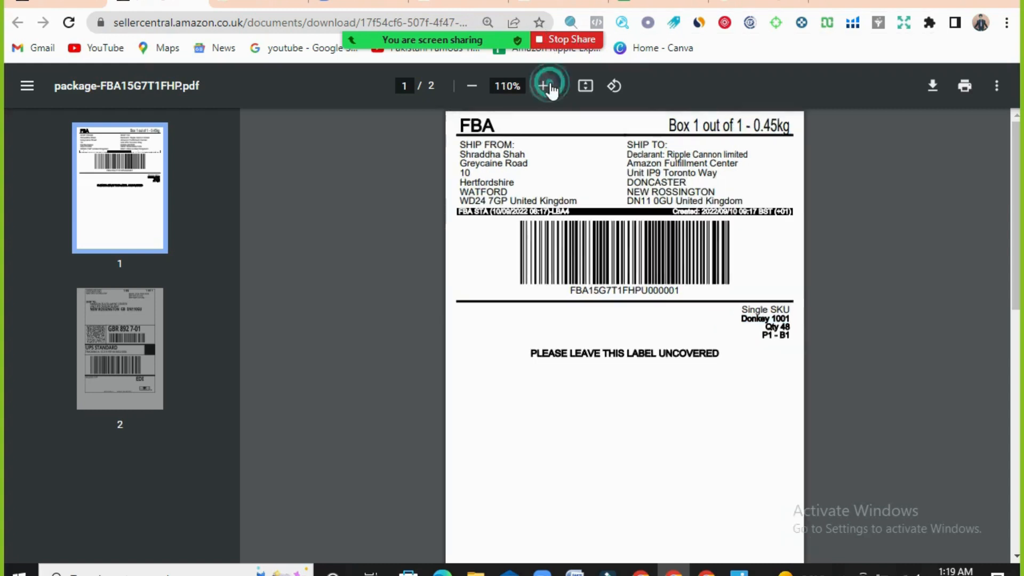
left_click(549, 86)
left_click(549, 85)
left_click(549, 85)
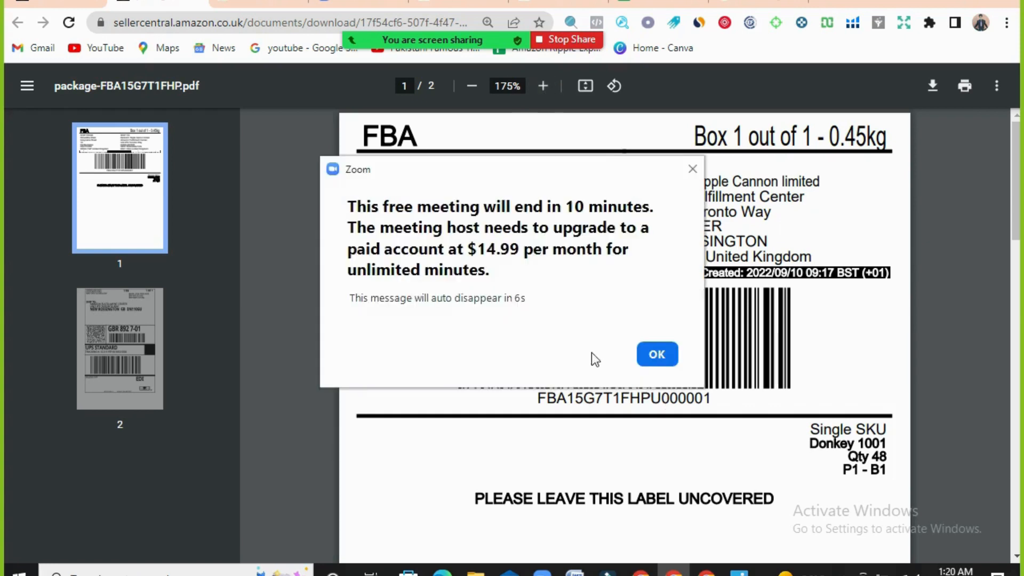
left_click(652, 354)
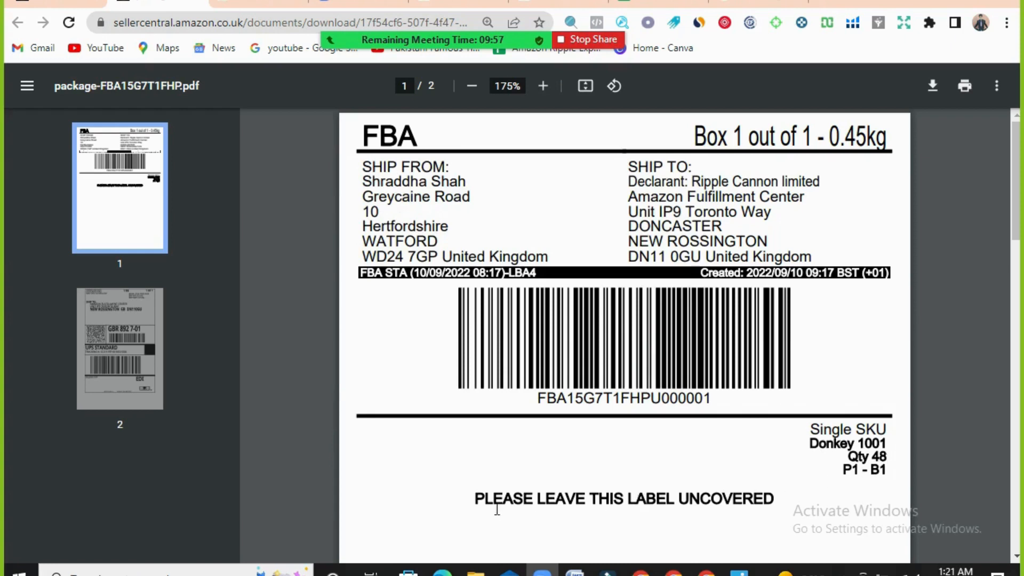
scroll(683, 506, "down", 2)
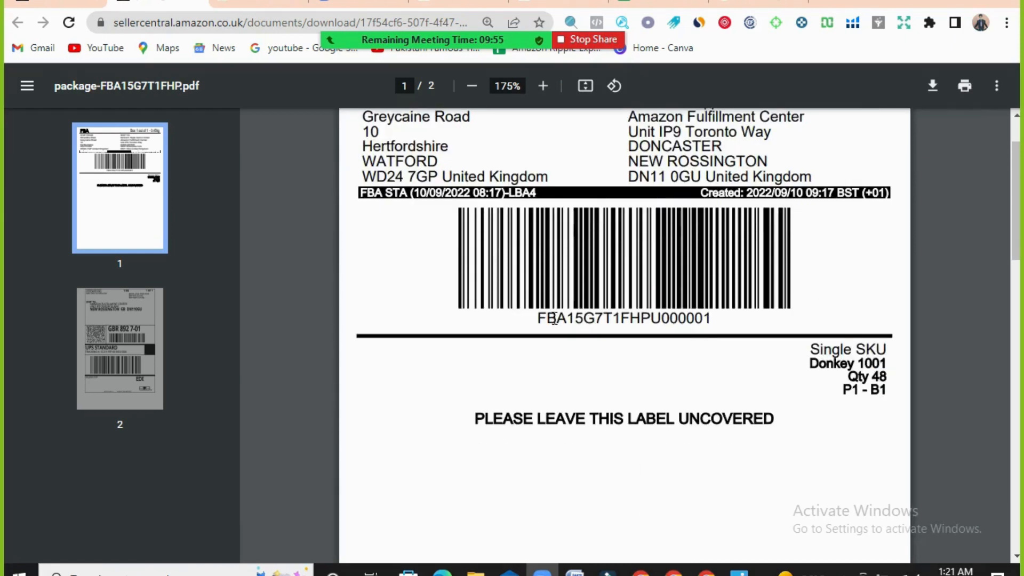
left_click_drag(539, 319, 711, 319)
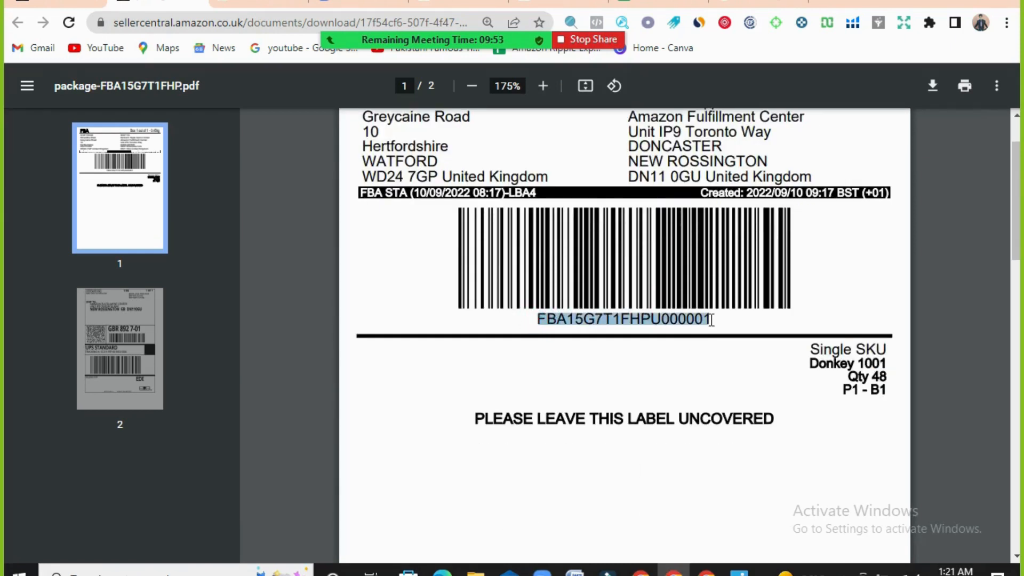
- Examine the UPS label's destination address, weight, barcodes and tracking number, and go back to the FBA box label
scroll(711, 318, "down", 10)
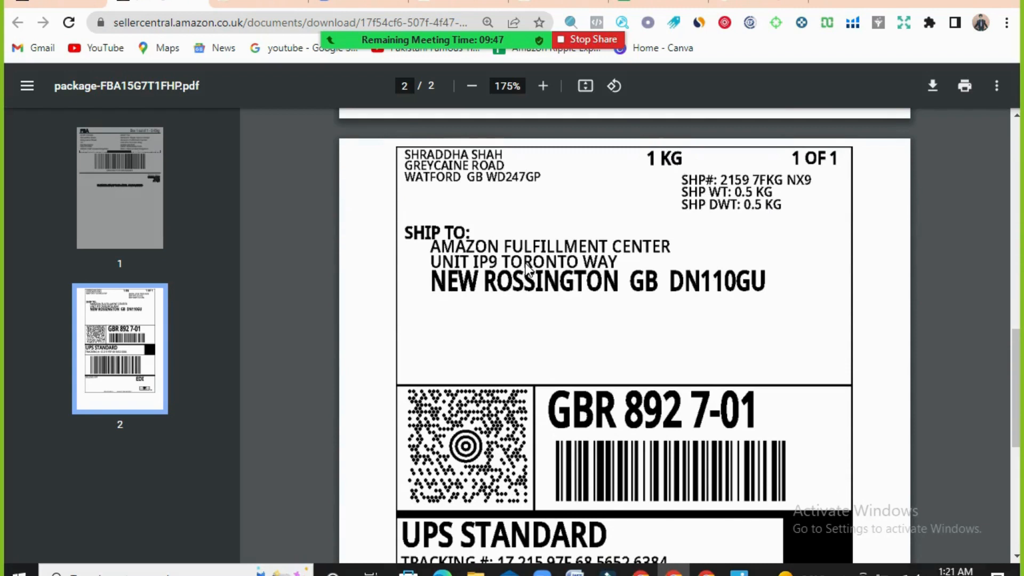
scroll(528, 269, "down", 2)
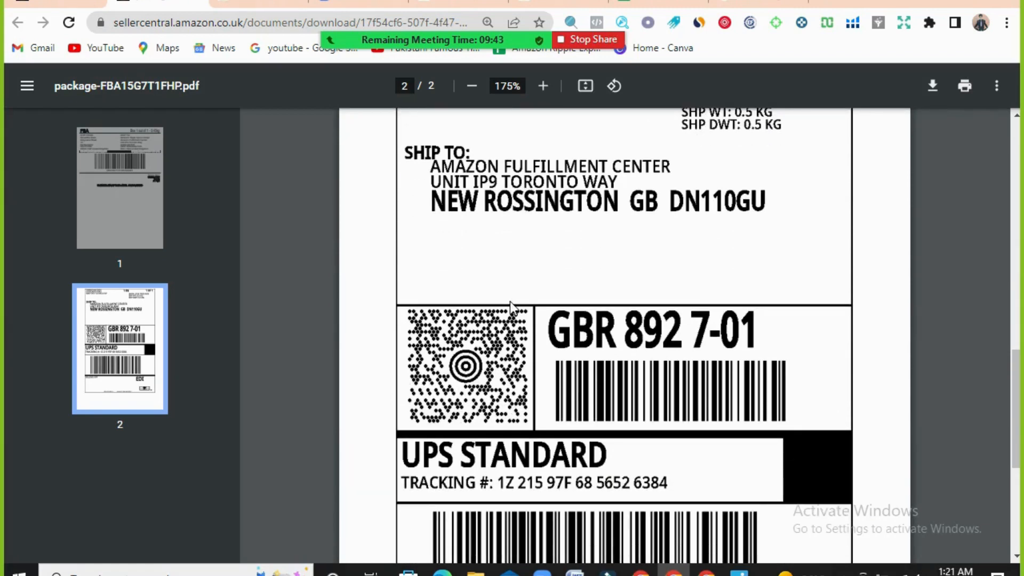
scroll(510, 302, "down", 4)
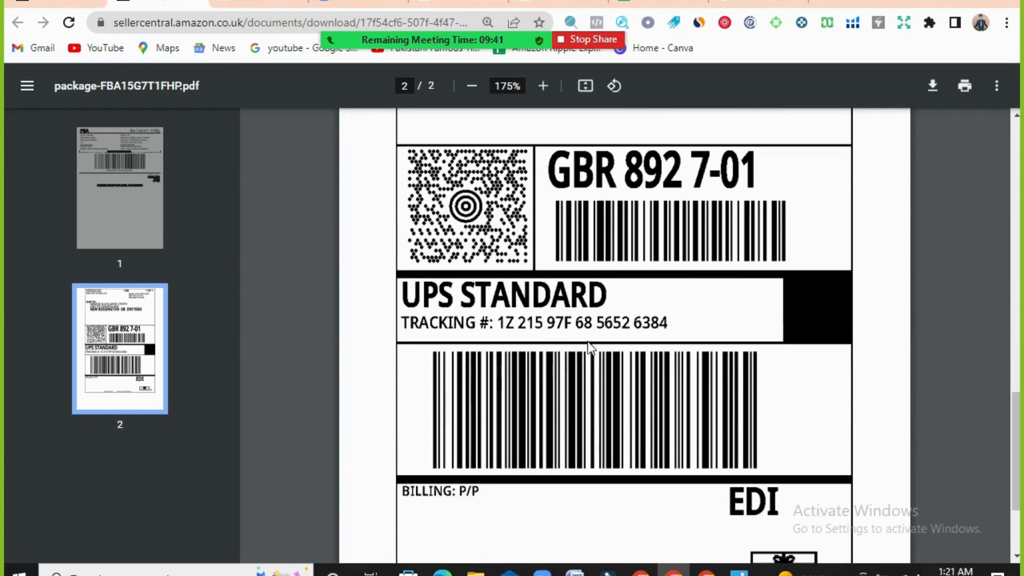
scroll(590, 347, "down", 4)
scroll(590, 347, "up", 8)
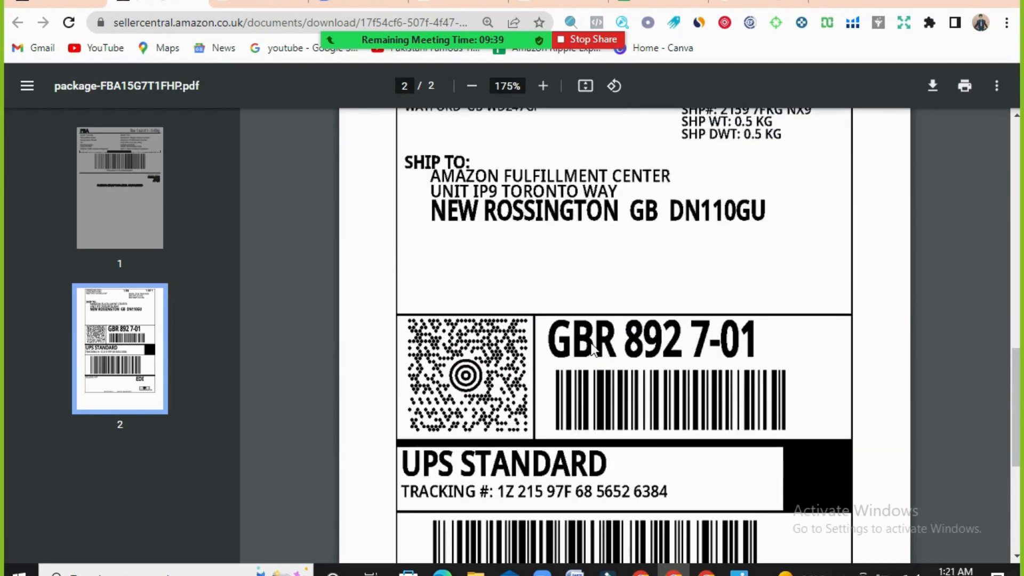
left_click(471, 86)
left_click(472, 86)
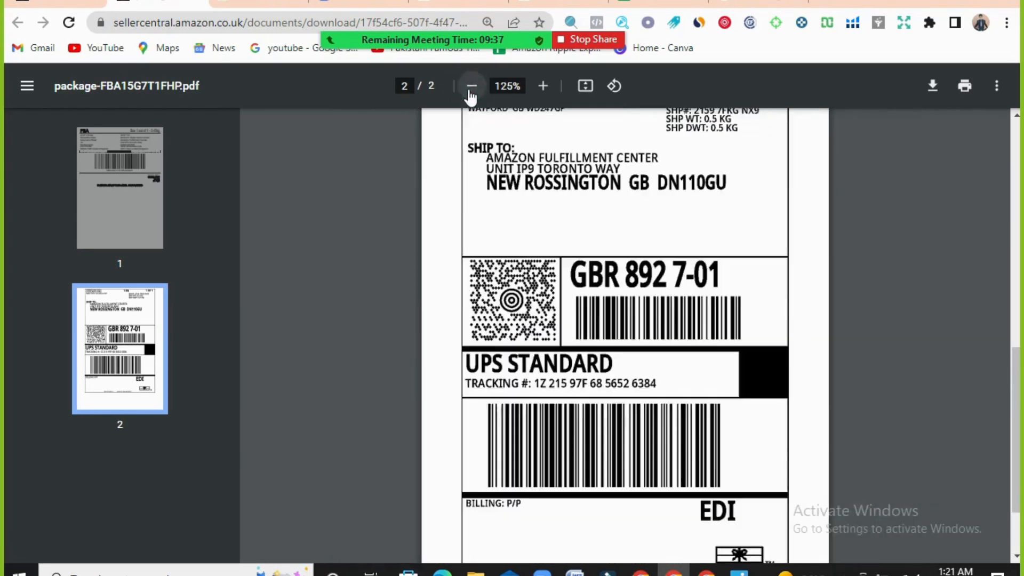
left_click(471, 86)
left_click(471, 85)
scroll(875, 432, "up", 1)
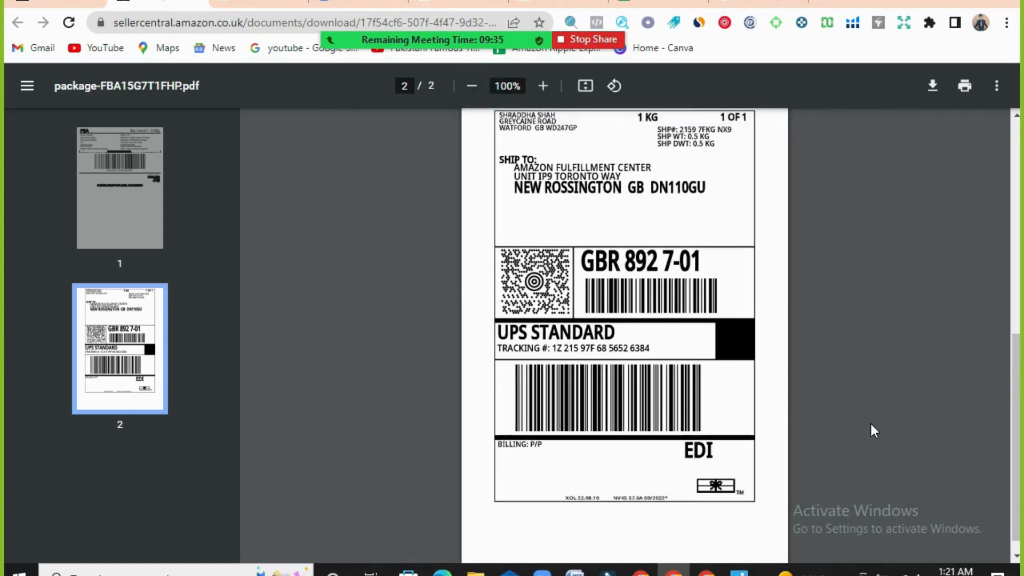
scroll(872, 430, "up", 10)
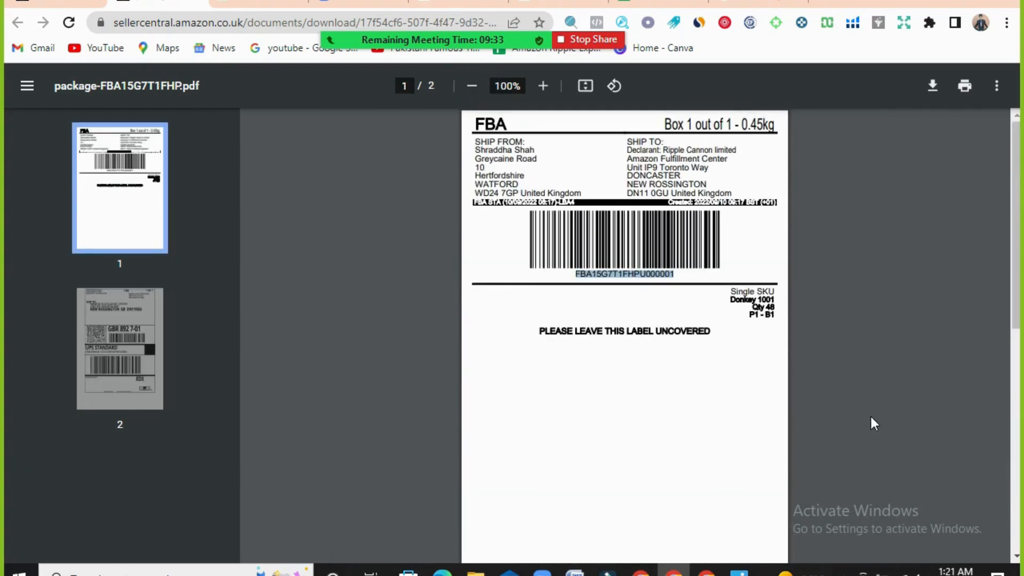
left_click(871, 417)
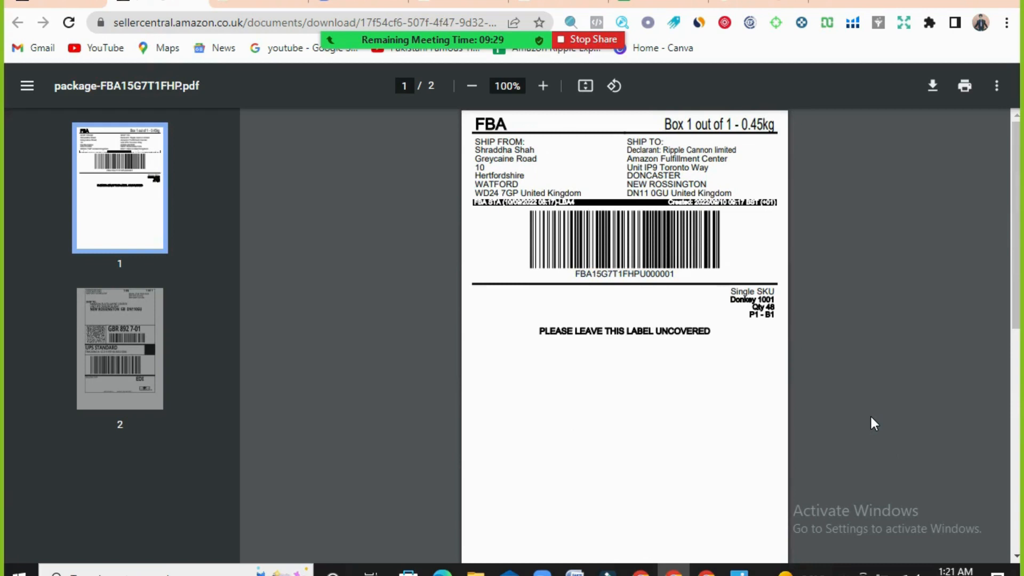
- Return to the Send to Amazon workflow and review the shipment status, next-step instructions, cost summary and completed steps
left_click(18, 22)
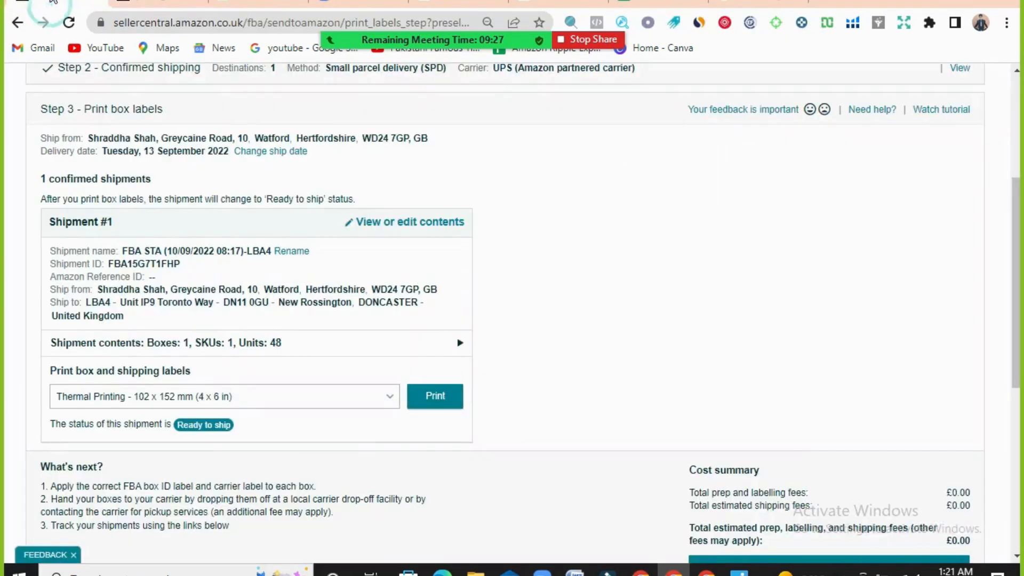
scroll(360, 464, "down", 3)
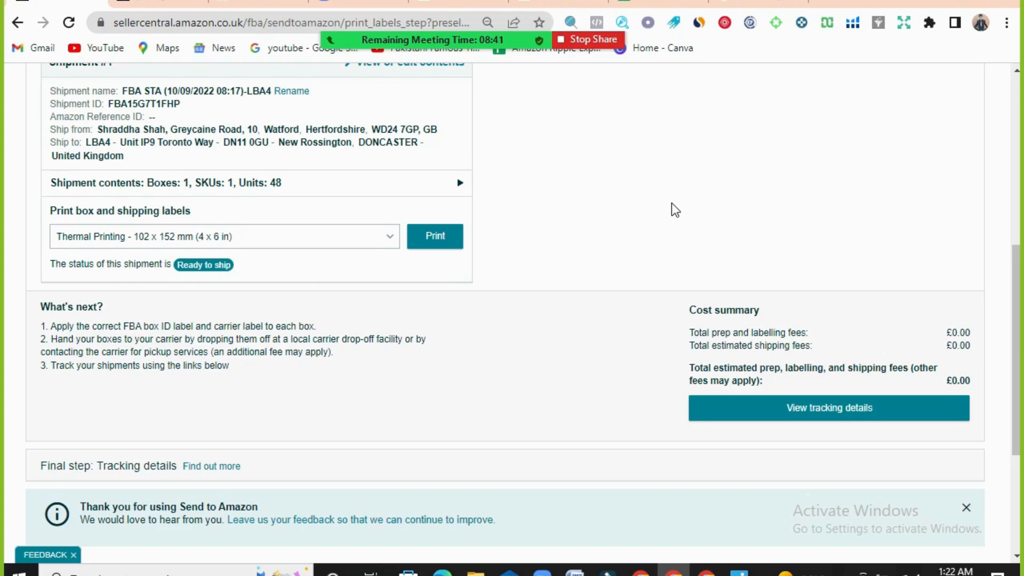
scroll(731, 151, "down", 3)
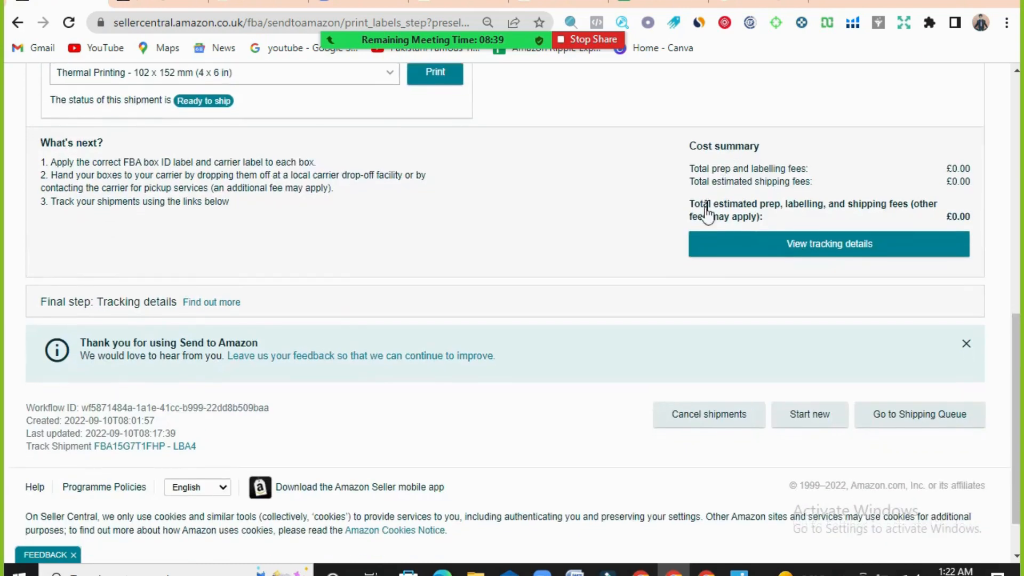
scroll(707, 213, "down", 1)
scroll(628, 238, "up", 2)
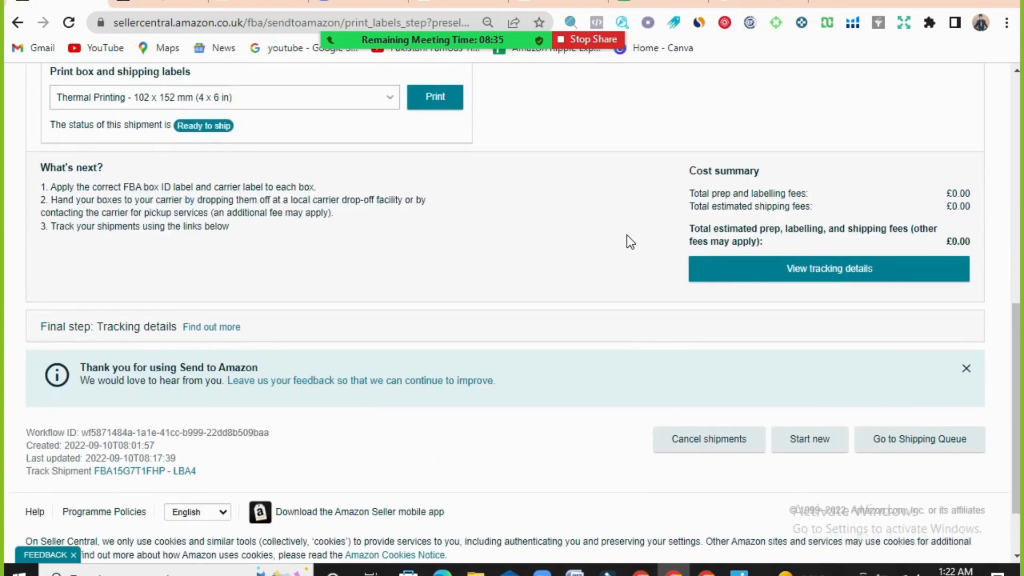
scroll(627, 236, "up", 5)
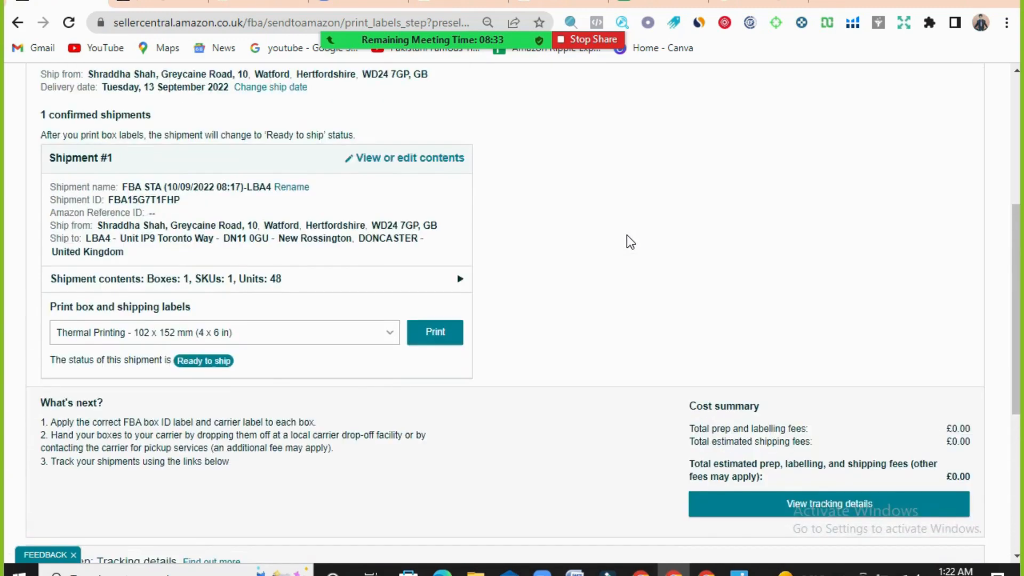
scroll(626, 236, "up", 6)
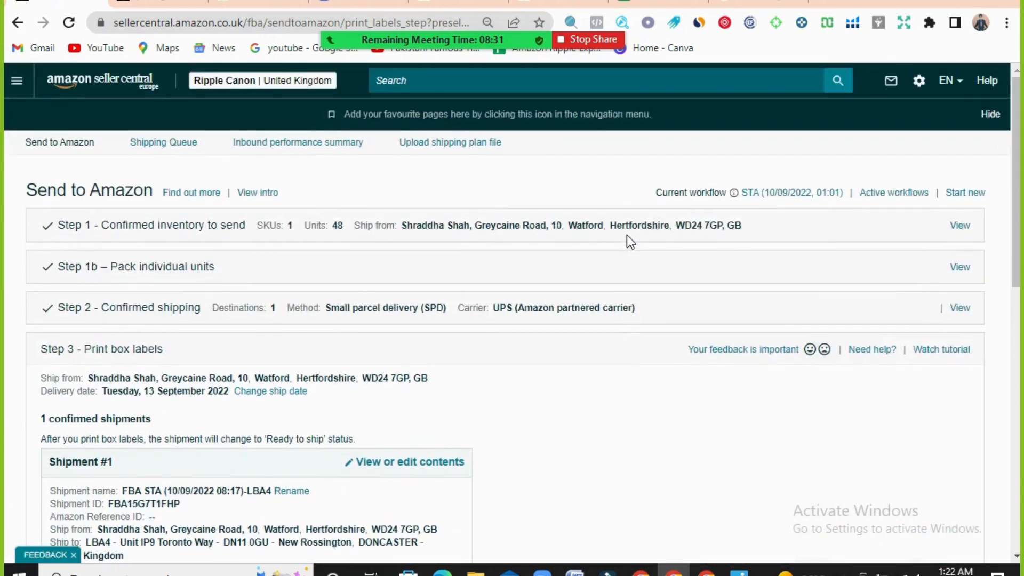